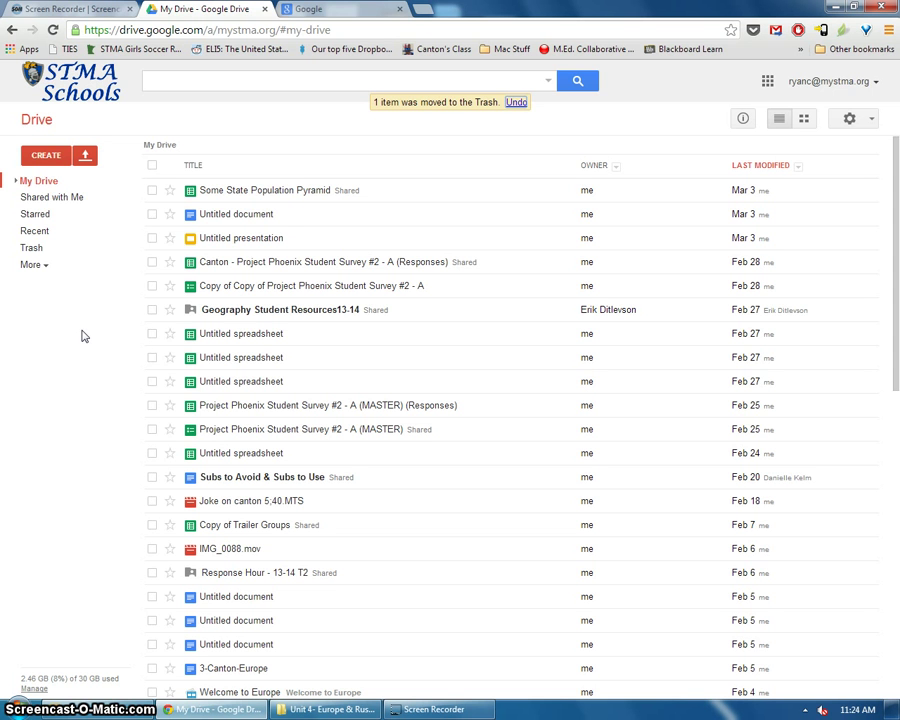
Create a new spreadsheet in Drive and name it "Wright County - 2010"
click(38, 158)
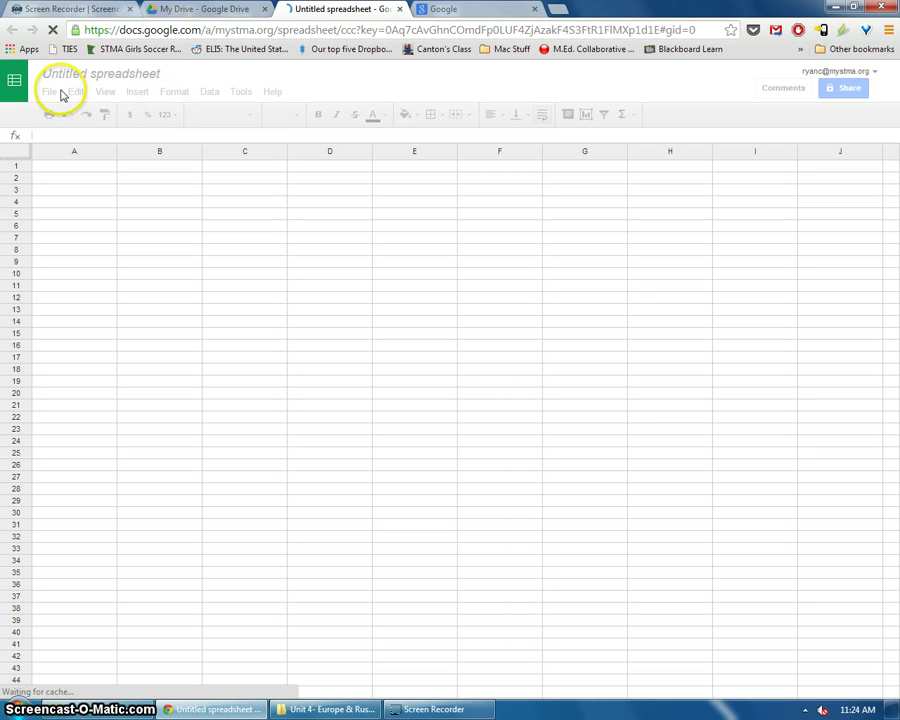
click(78, 75)
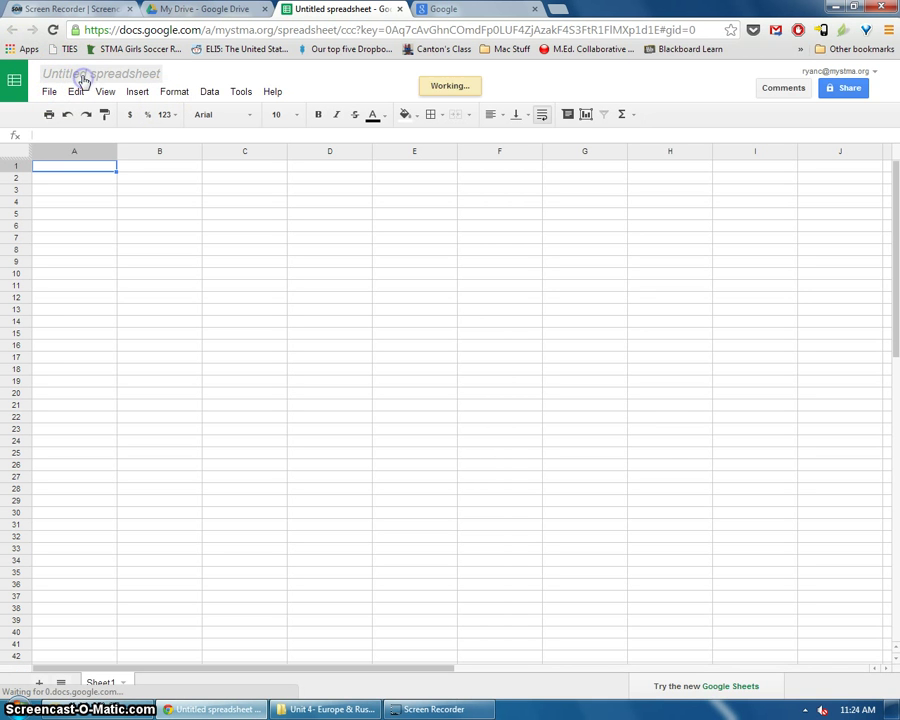
text(Wright County - 2010)
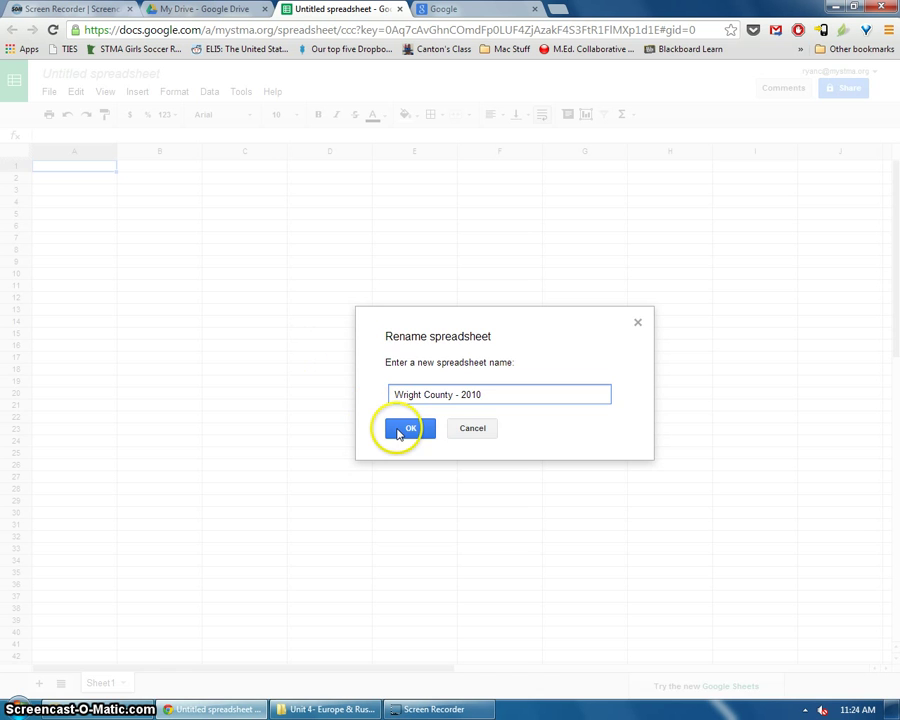
click(399, 430)
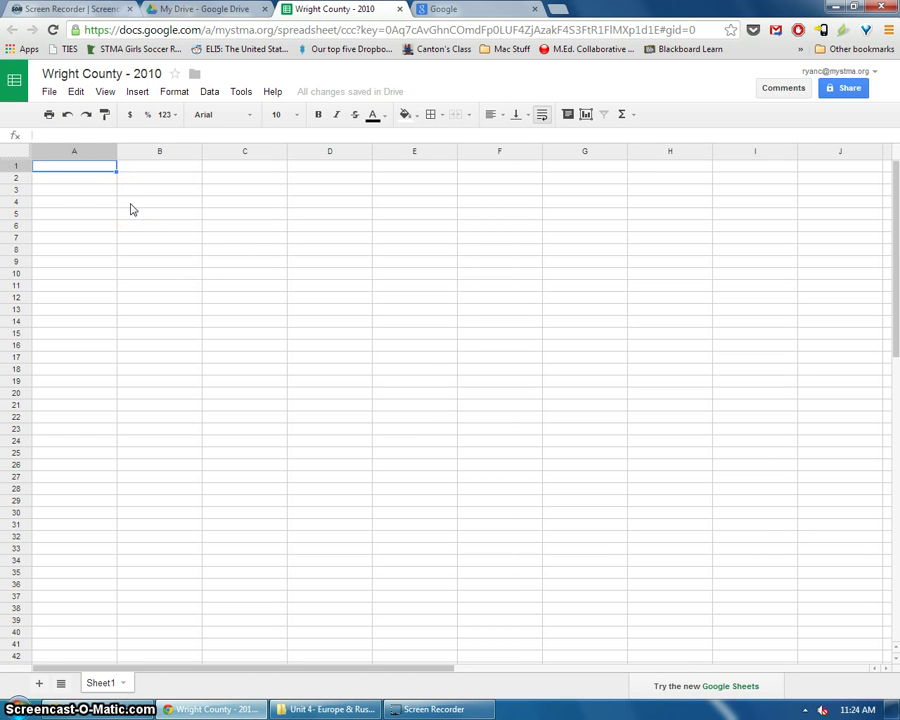
Enter the column headers Age Groups, Male and Female in cells A1 to C1
text(Age G)
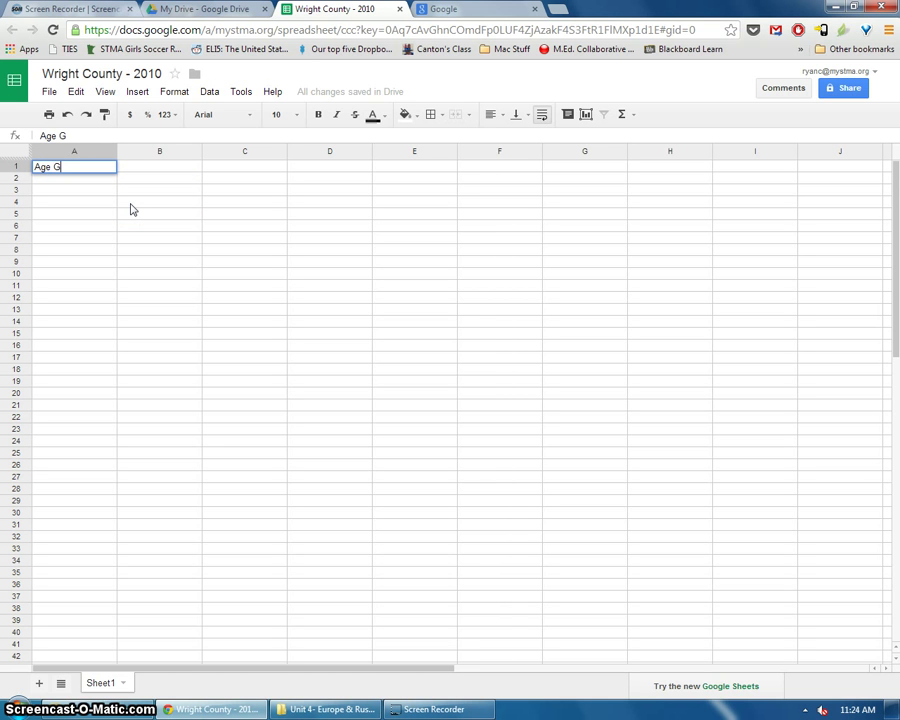
text(roups)
key(Tab)
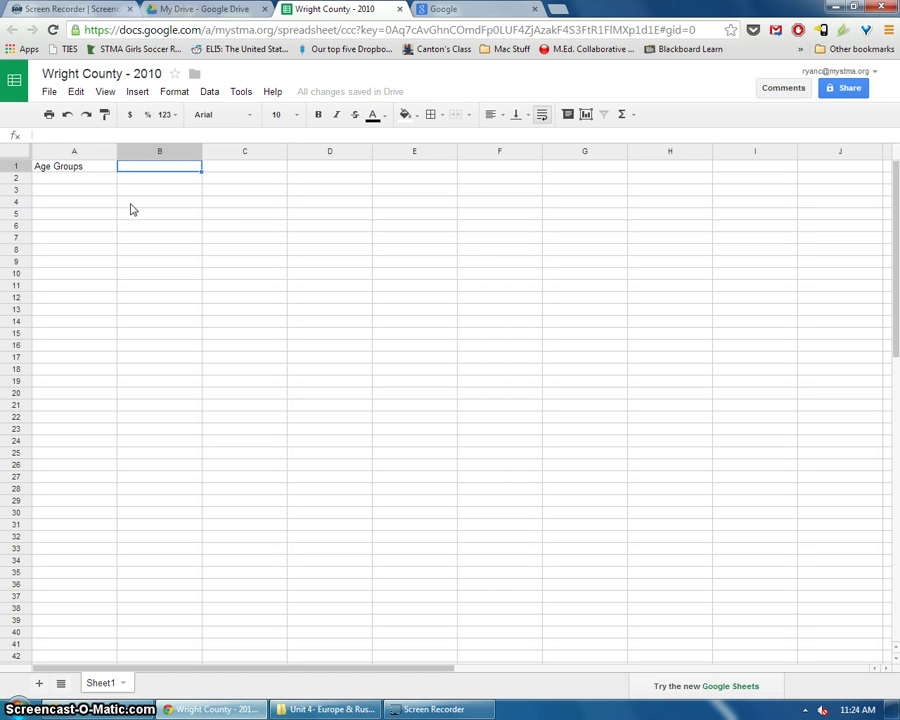
text(Male)
key(Tab)
text(F)
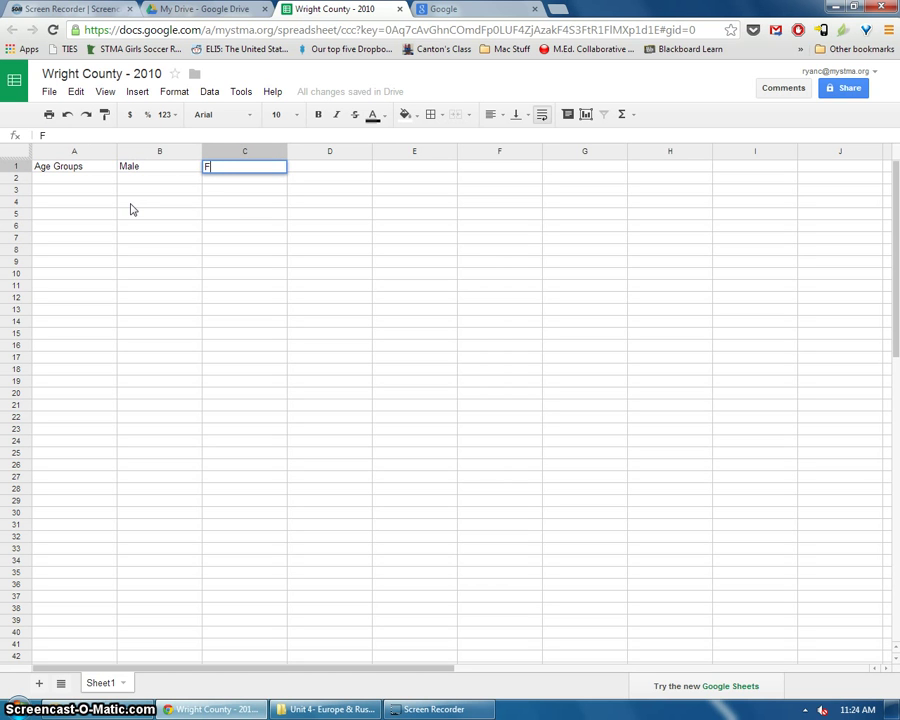
text(emale)
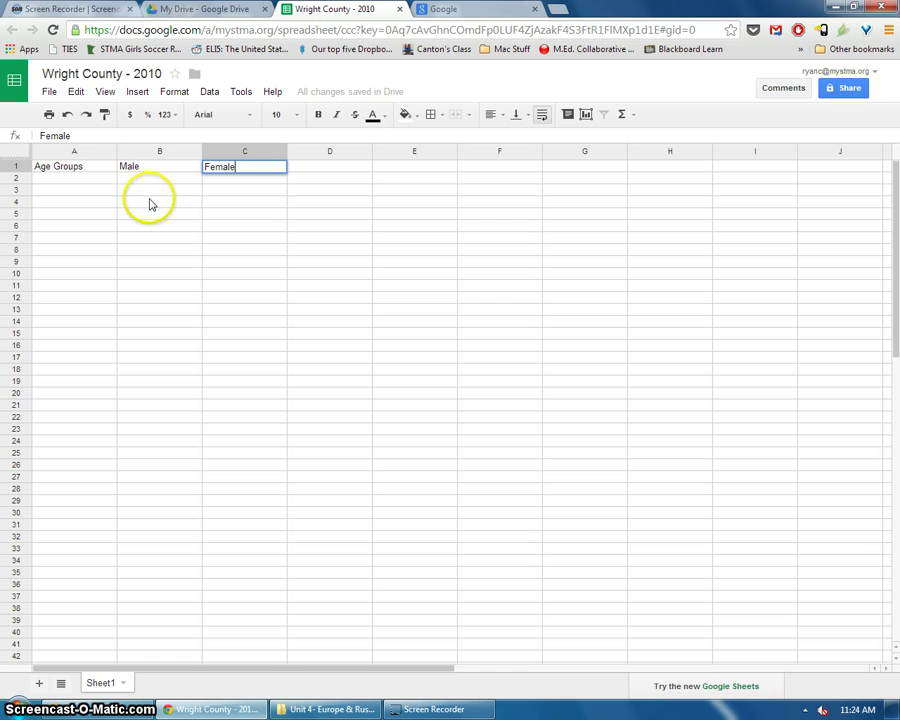
click(152, 203)
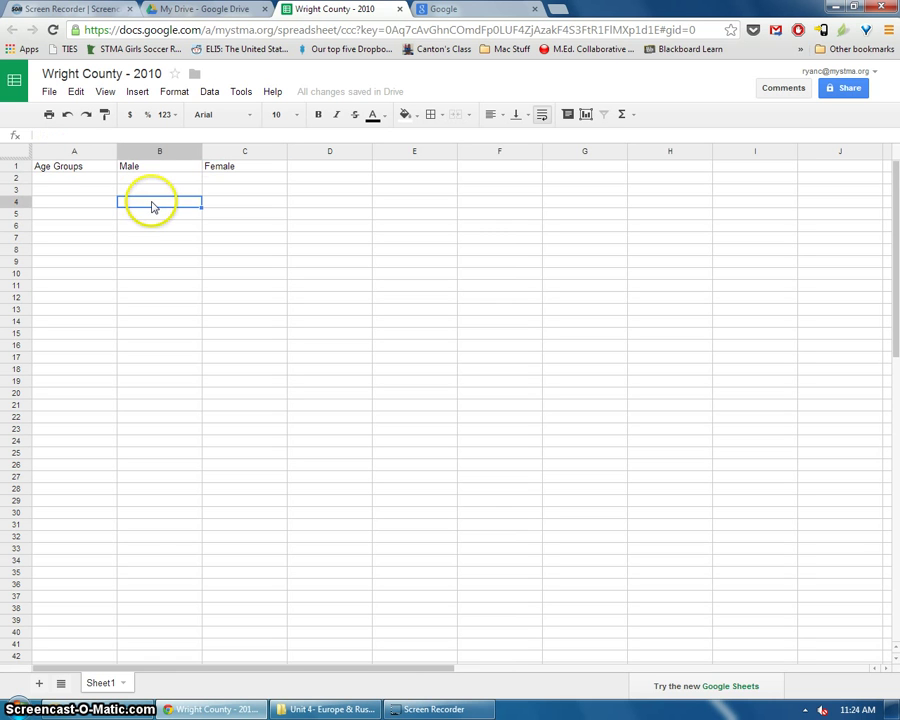
click(104, 166)
click(146, 166)
click(224, 168)
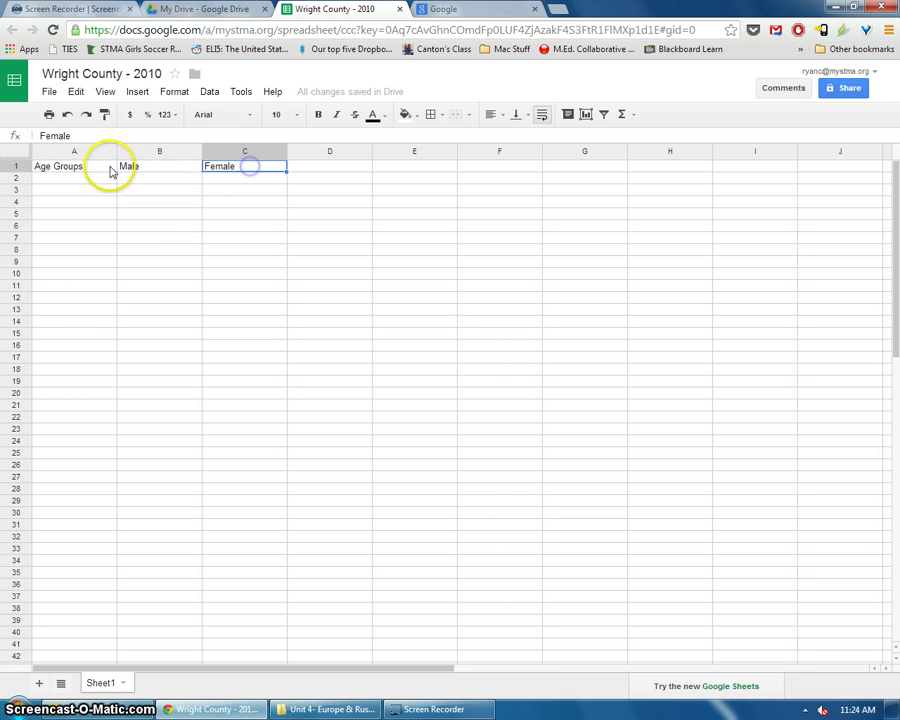
click(110, 168)
click(163, 167)
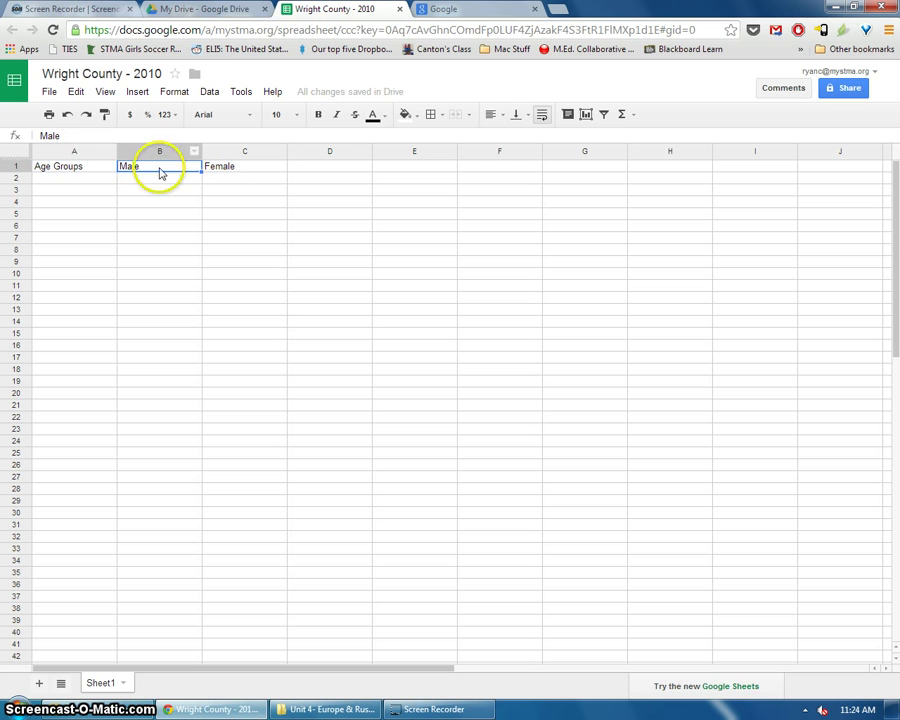
click(231, 166)
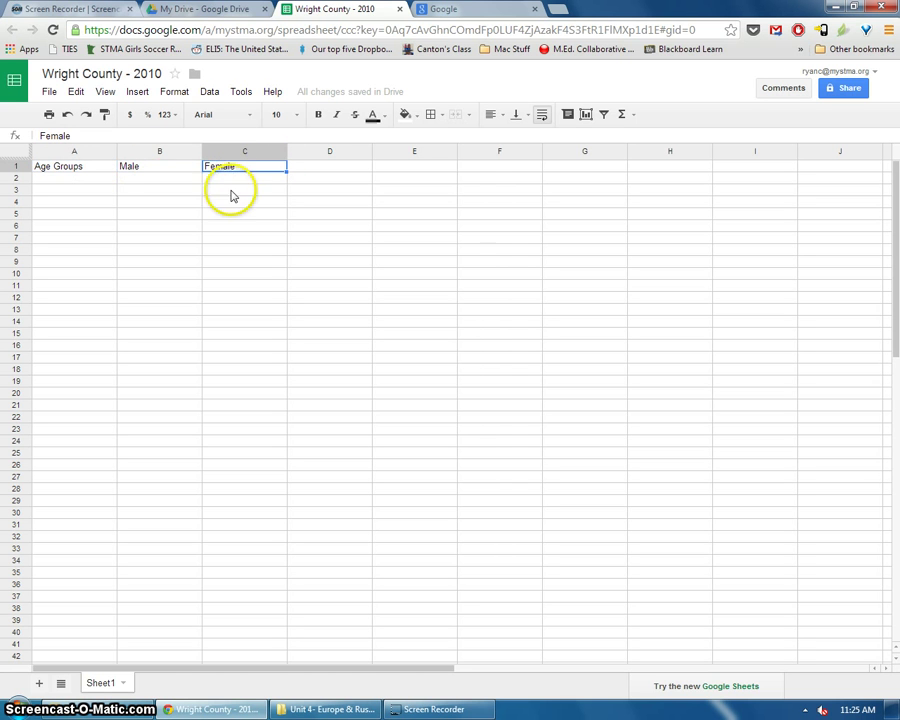
click(94, 178)
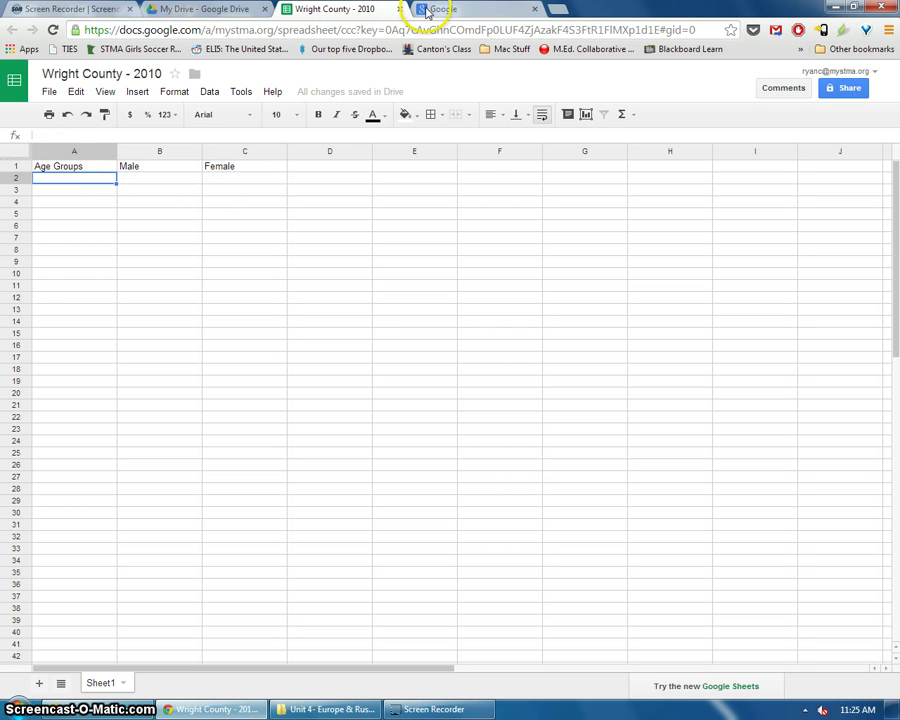
Search Google for "us census american factfinder" and open the American FactFinder site on census.gov
click(427, 12)
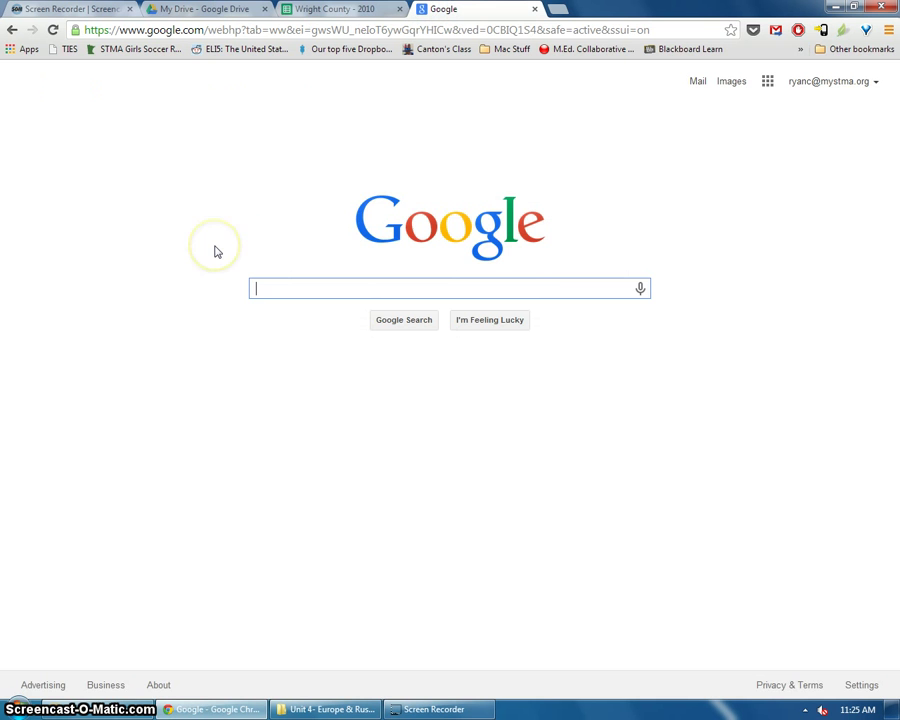
text(us )
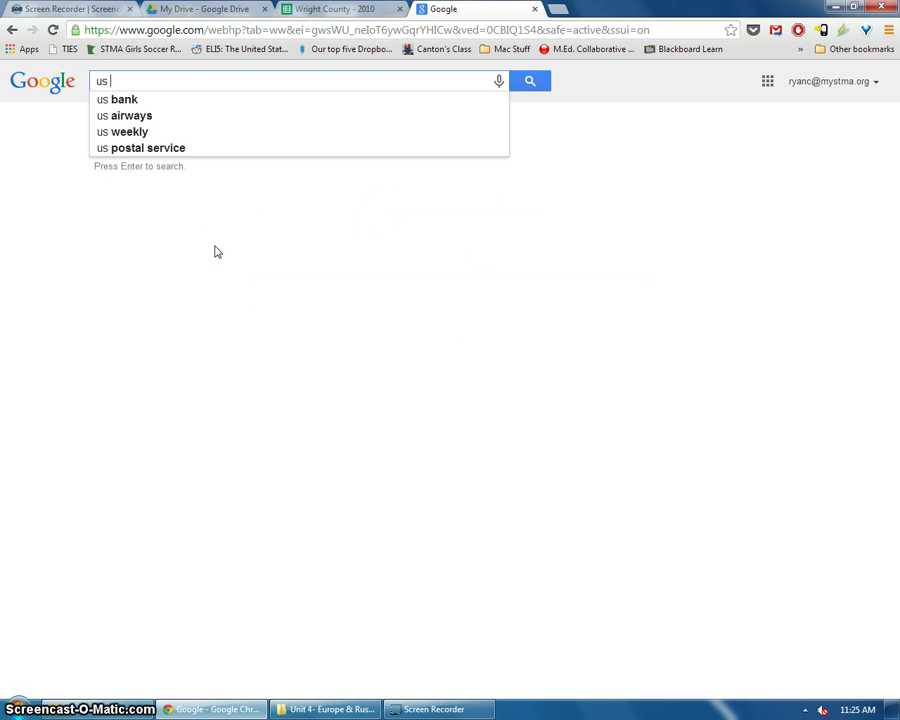
text(census am)
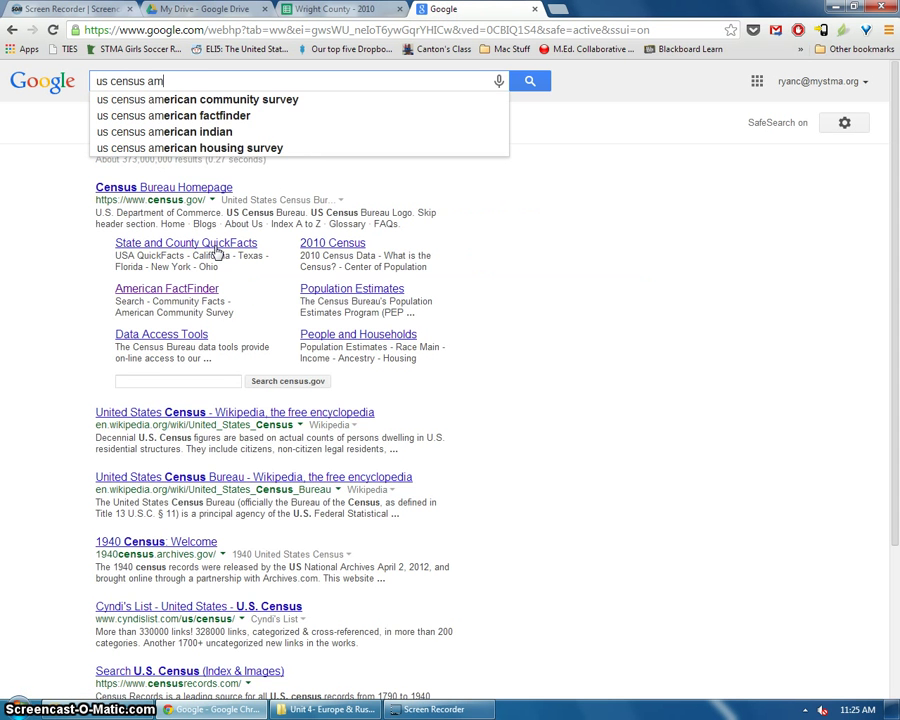
text(erican factf)
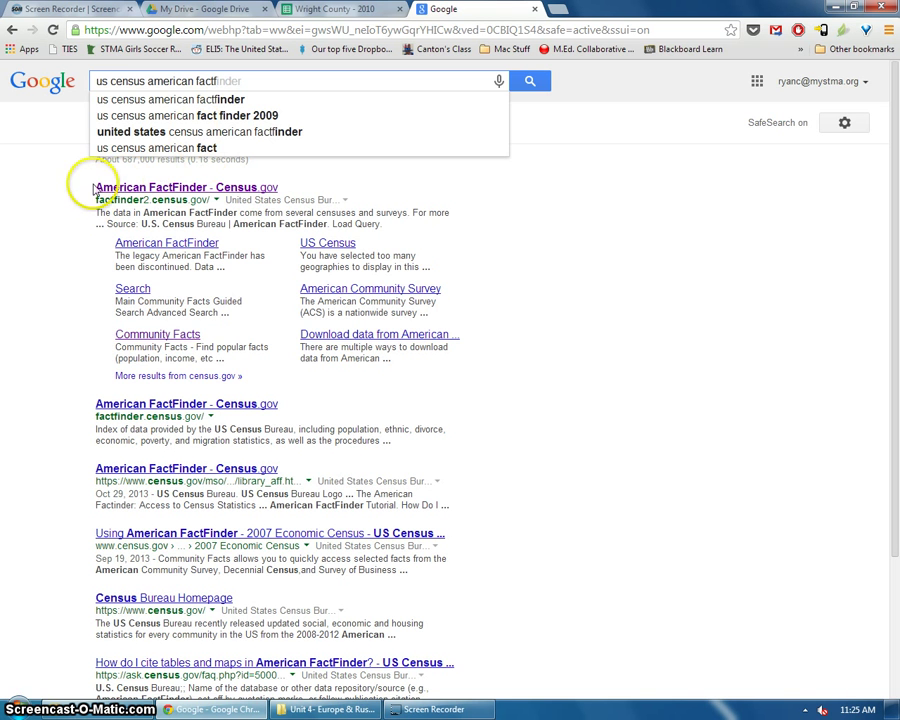
click(212, 103)
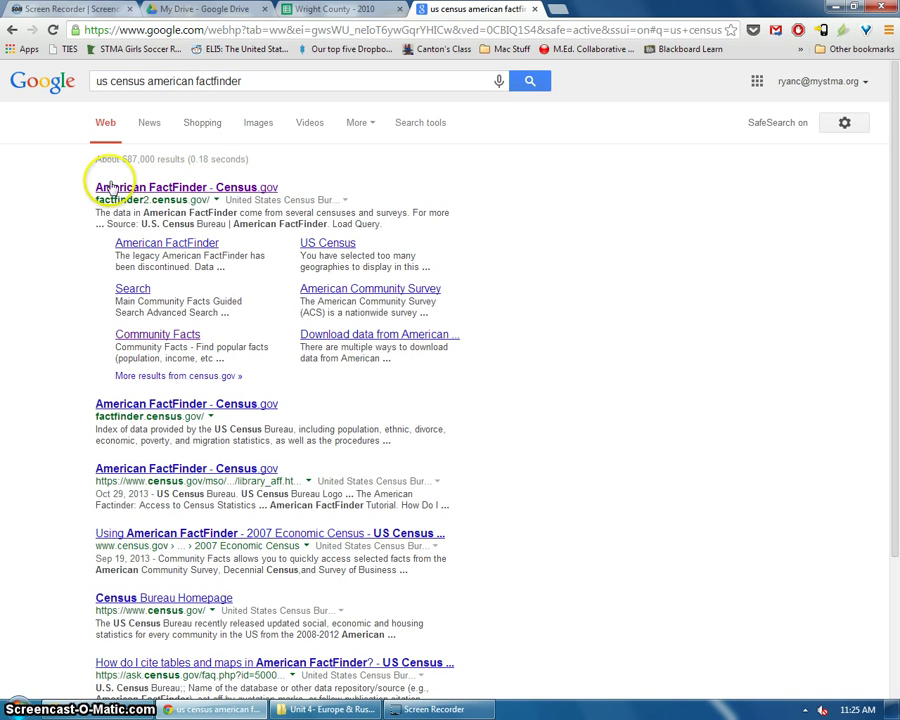
click(170, 188)
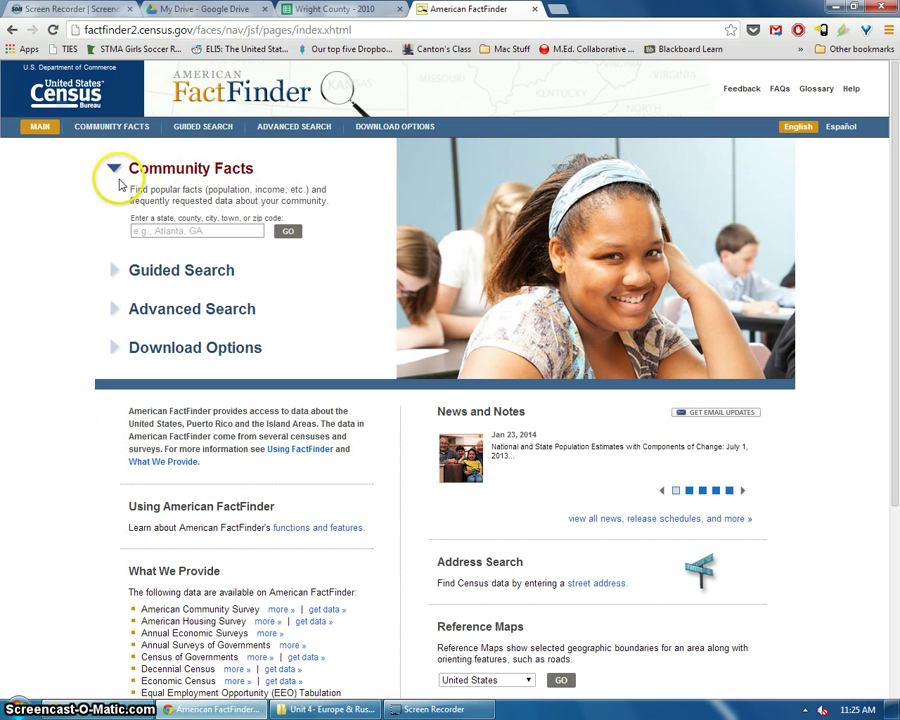
Look up Wright County, Minnesota in Community Facts and open its 2010 Census General Population and Housing Characteristics table
click(195, 230)
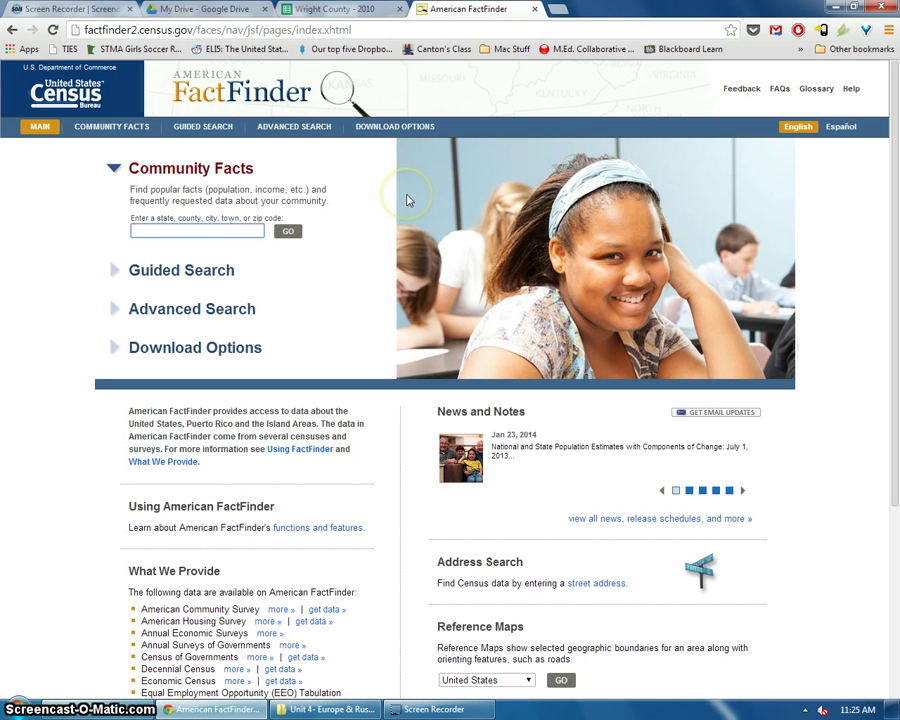
text(wright county)
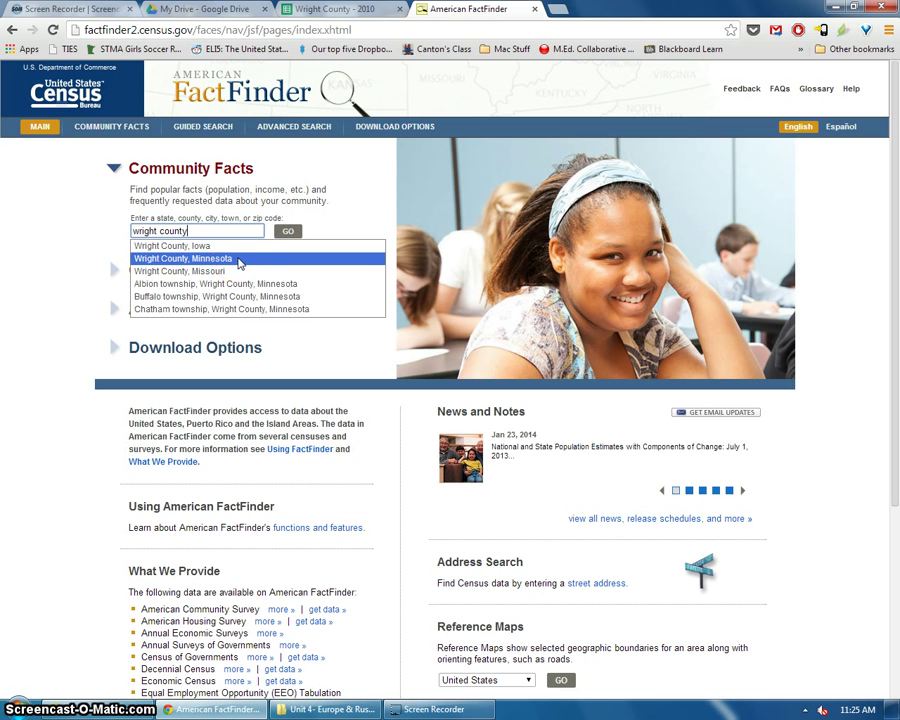
click(245, 259)
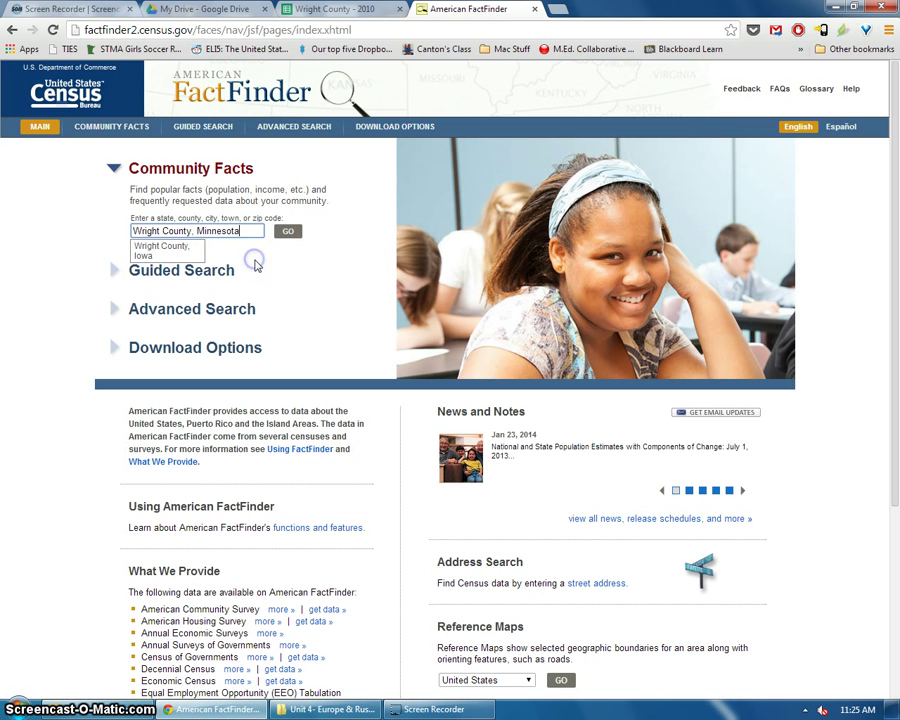
click(287, 234)
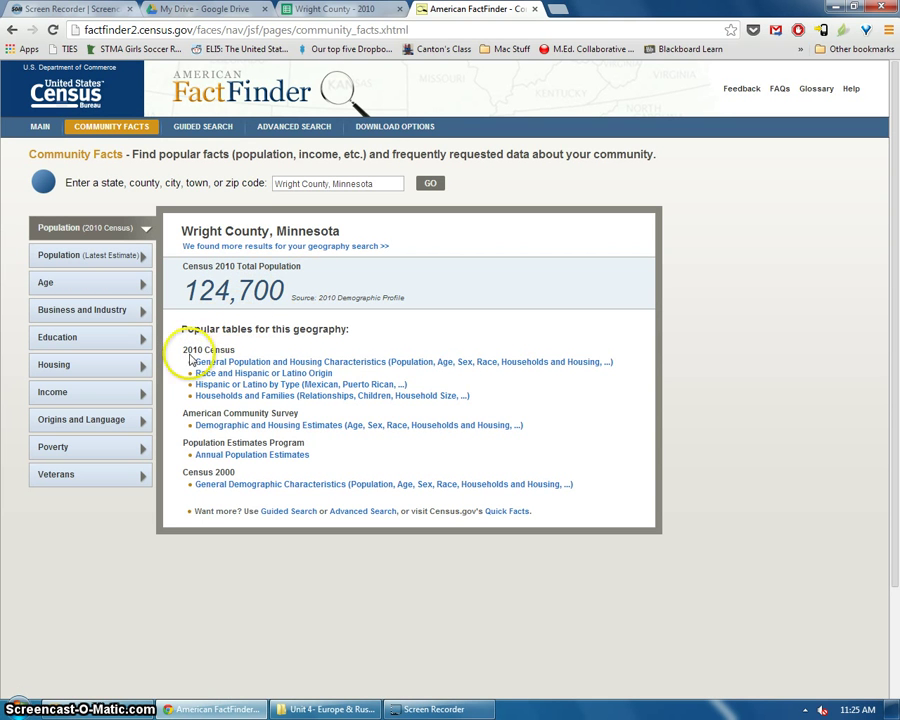
click(230, 363)
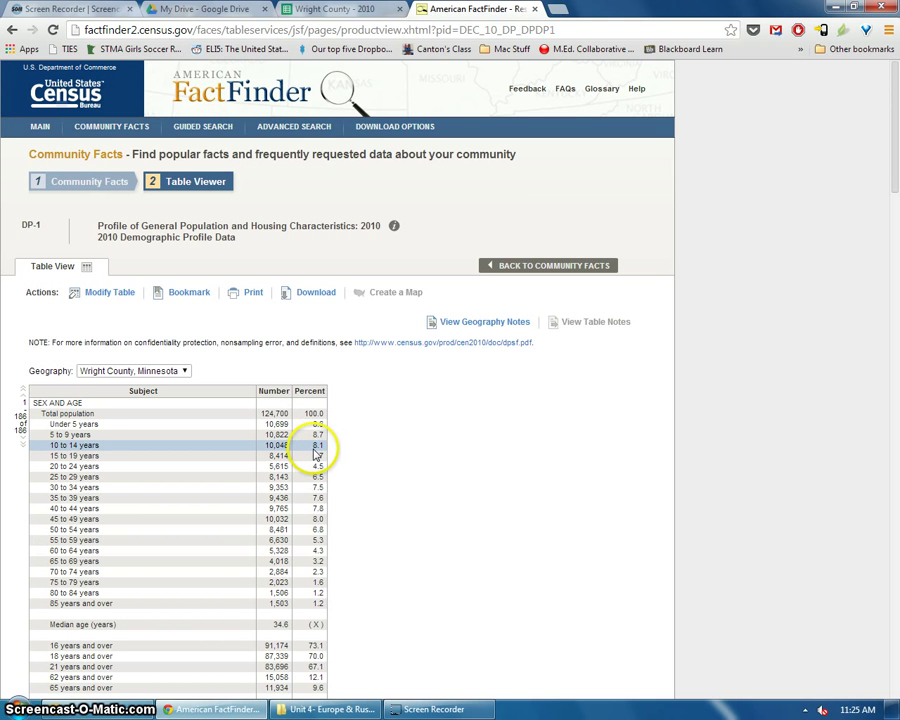
Copy the Male population rows from Under 5 years through 85 years and over, including the number and percent columns
scroll(316, 452, down, 5)
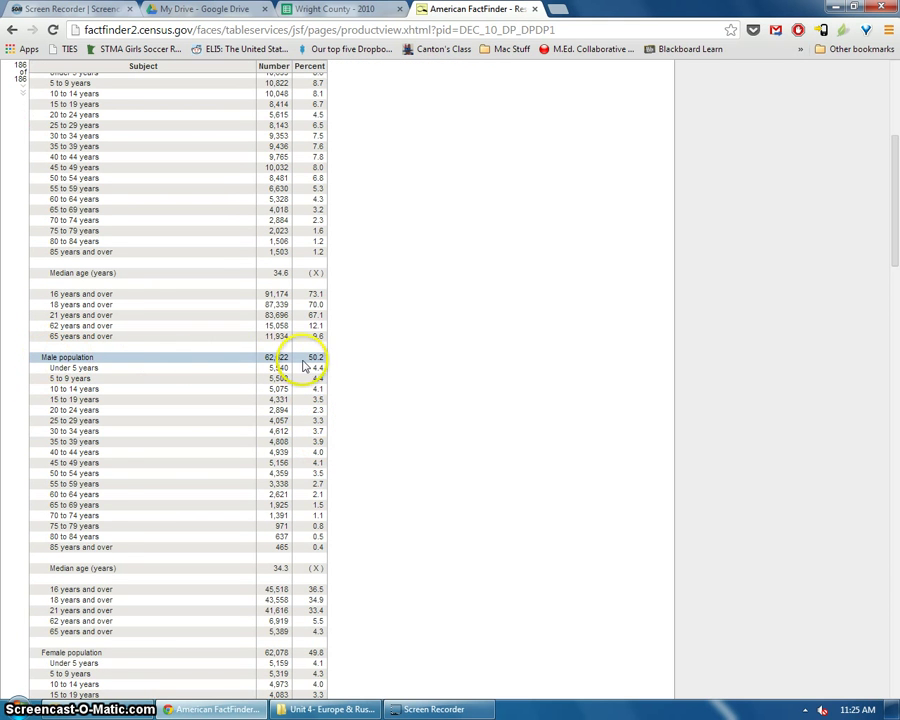
scroll(50, 582, down, 1)
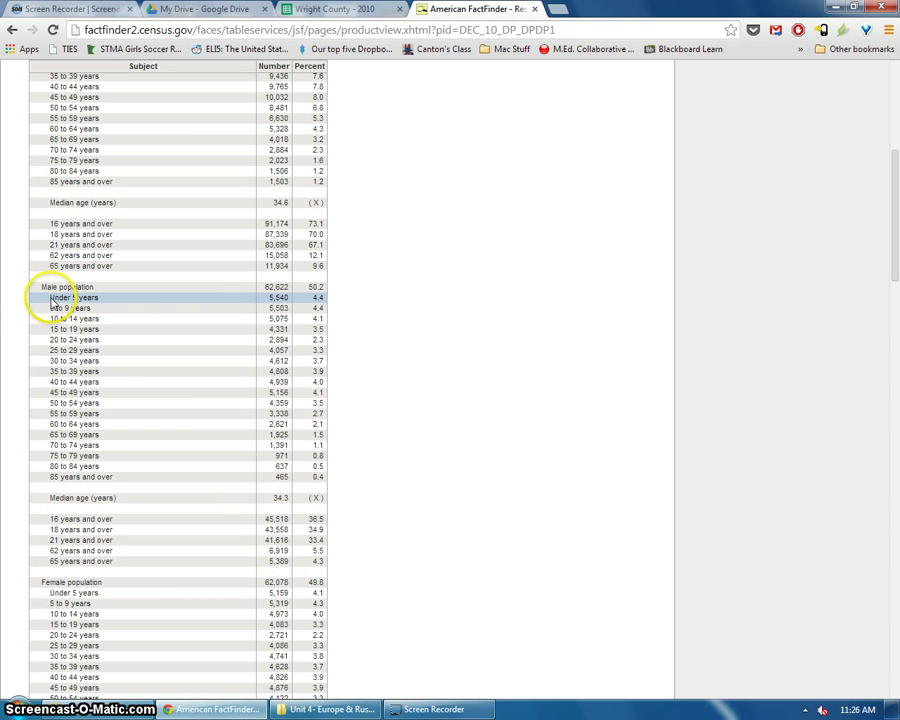
drag(52, 300, 323, 482)
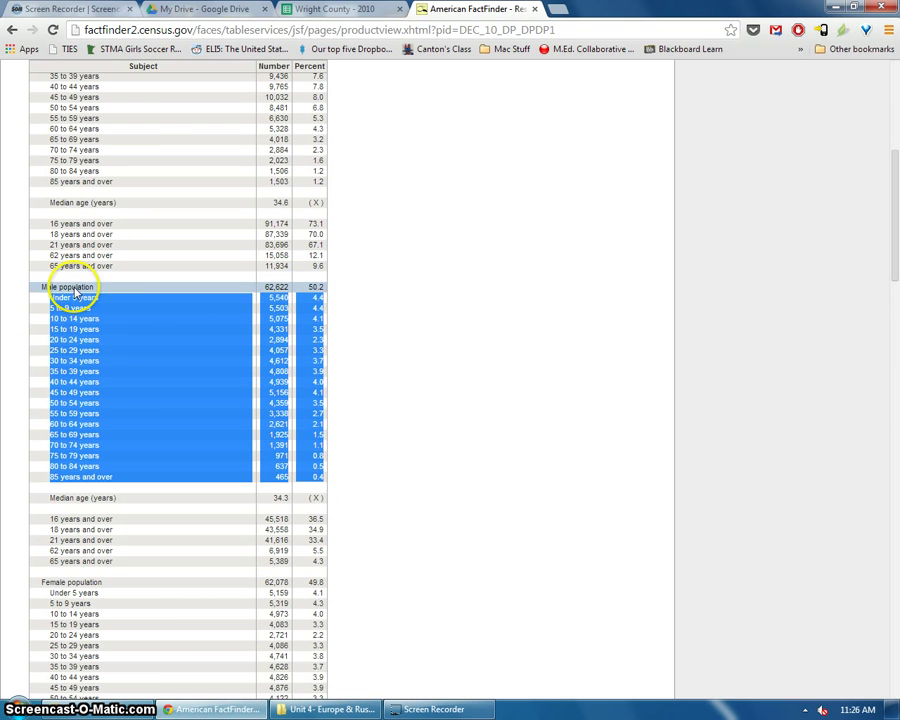
right_click(231, 320)
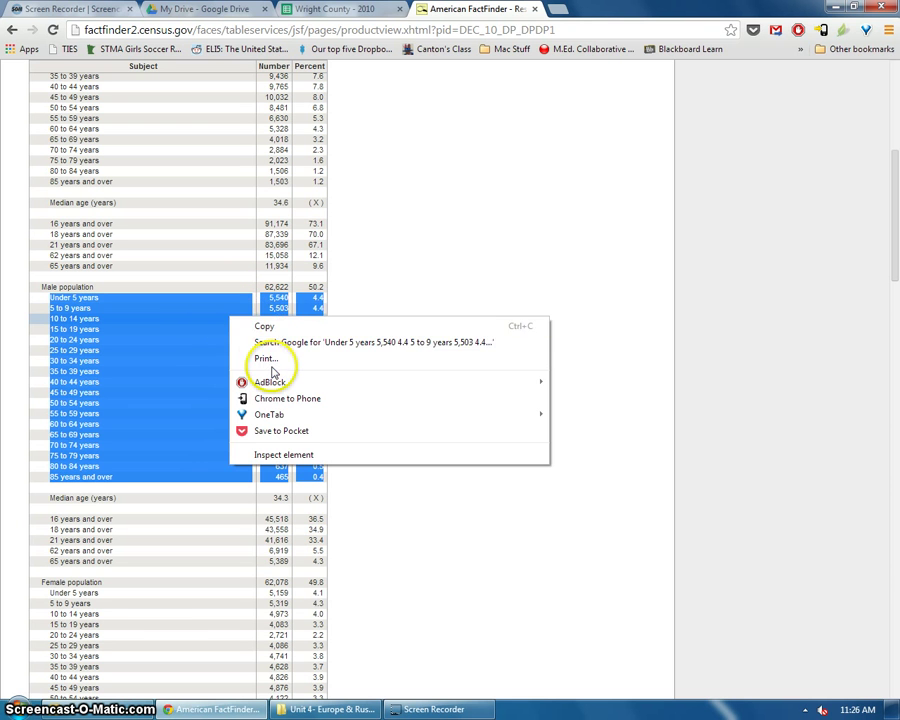
click(275, 329)
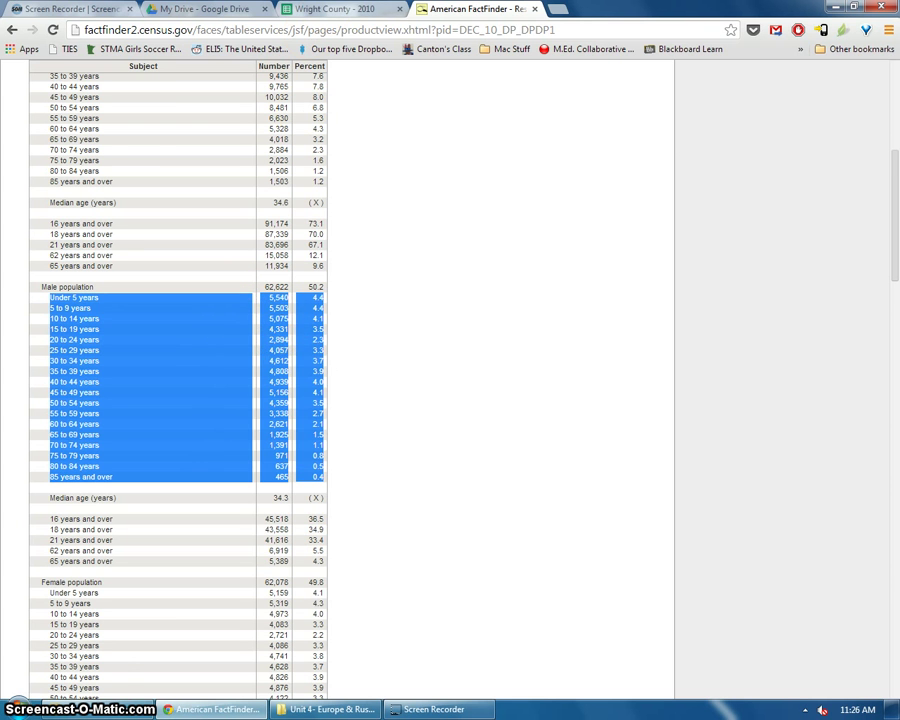
Paste the copied male population data into the Wright County - 2010 spreadsheet starting at cell E1
click(335, 9)
click(418, 189)
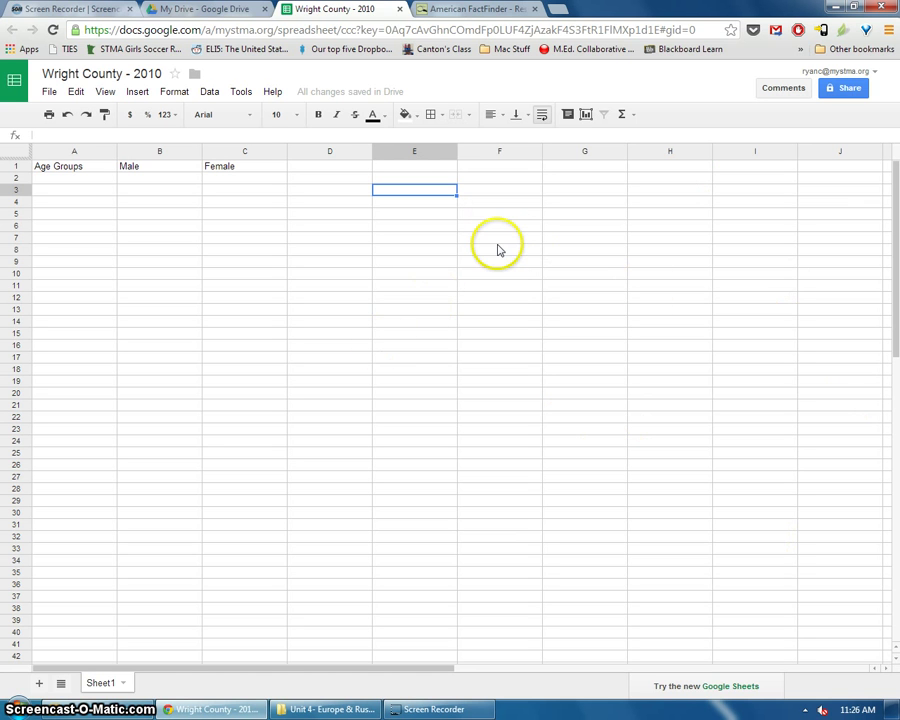
click(444, 166)
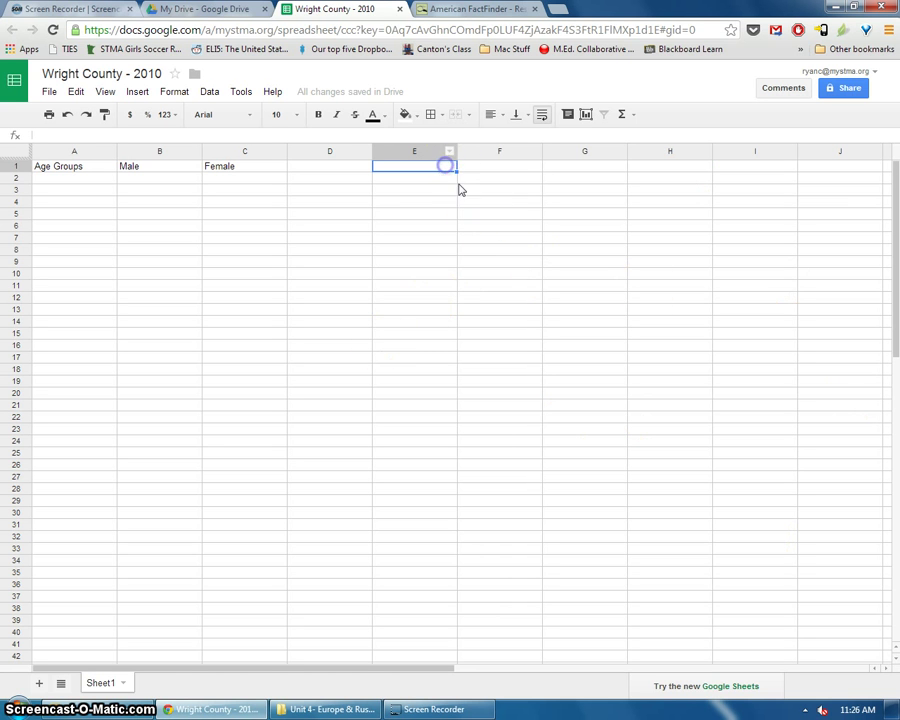
key(ctrl+v)
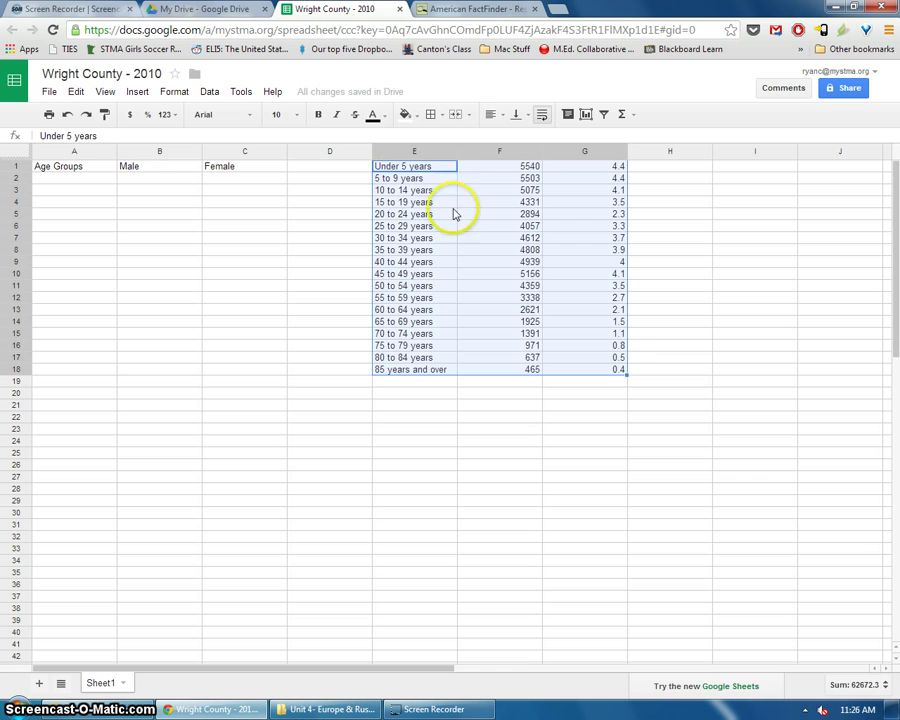
Move the age group labels from E1:E18 into the Age Groups column starting at cell A2
click(429, 191)
drag(403, 167, 424, 374)
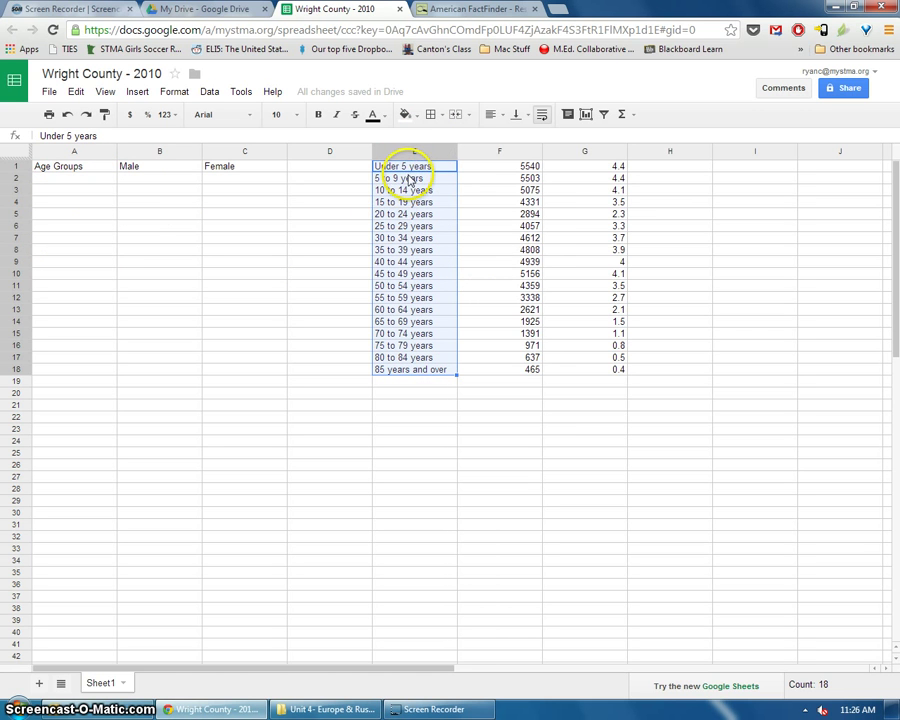
right_click(408, 182)
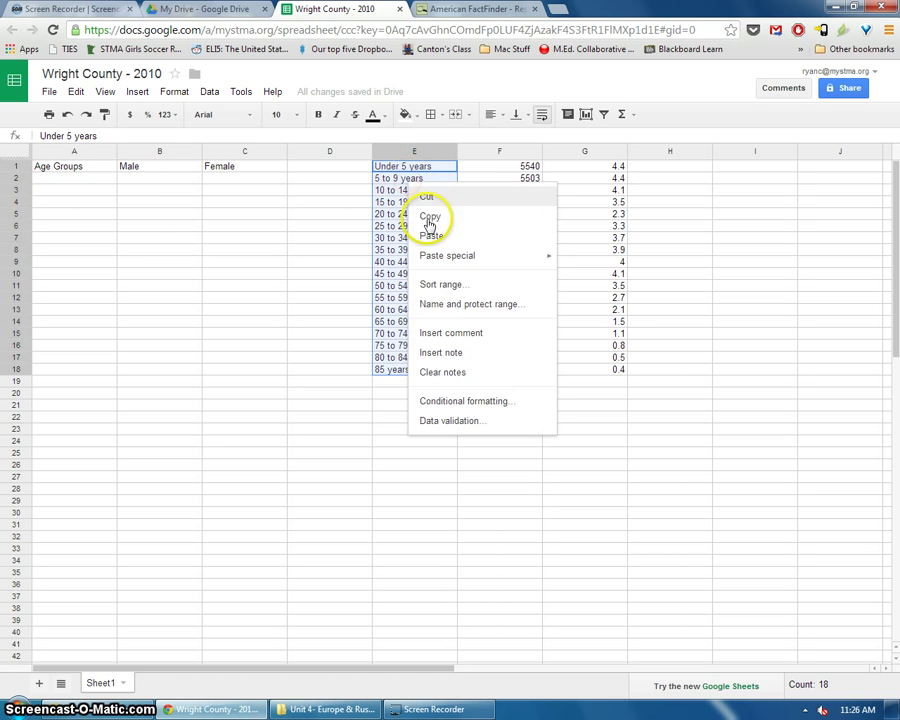
click(428, 196)
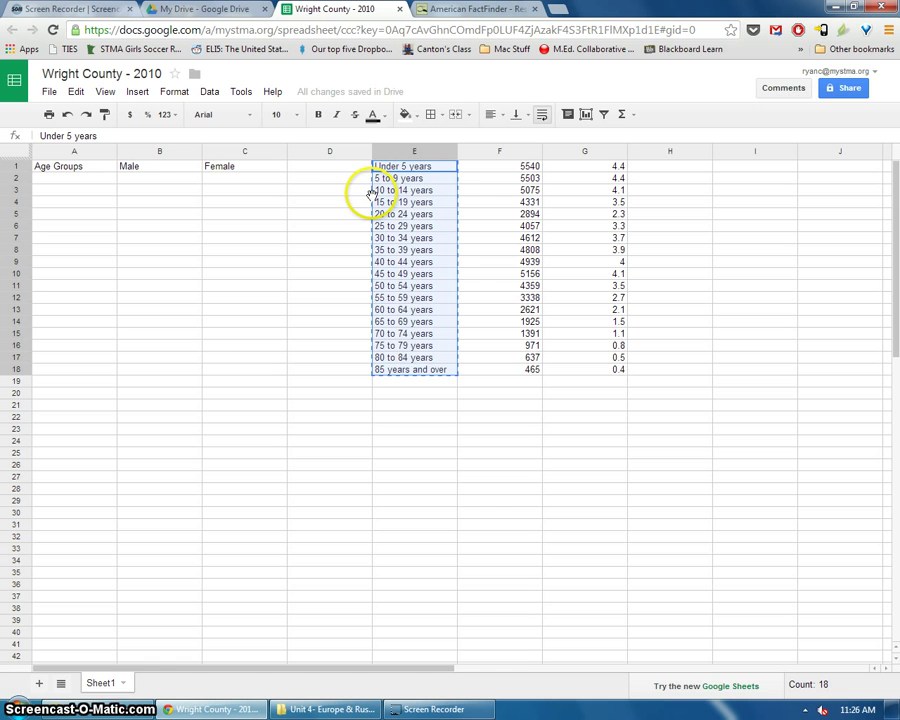
click(53, 179)
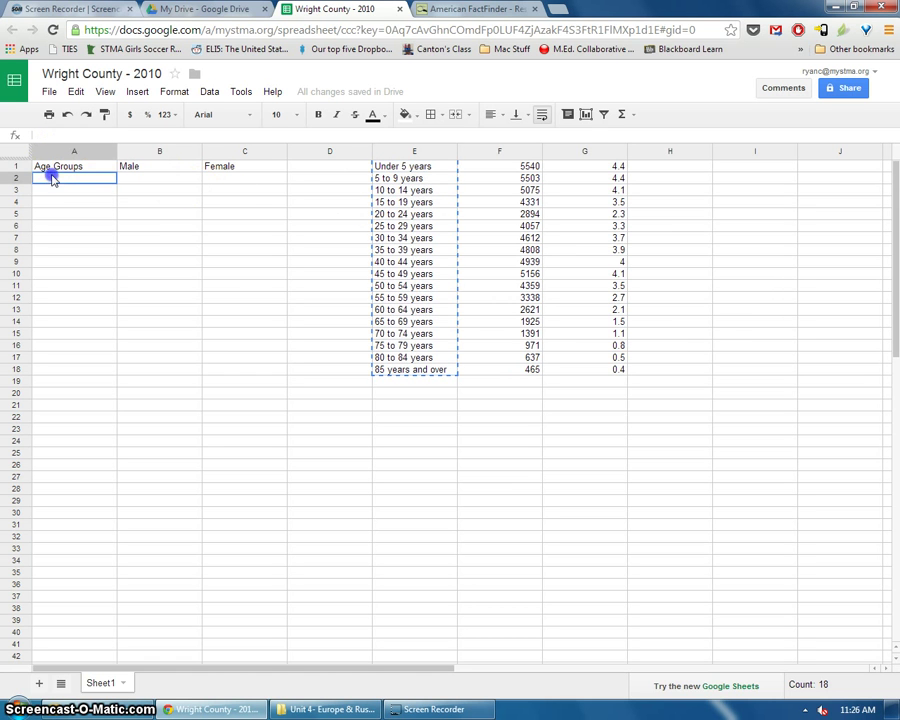
click(66, 180)
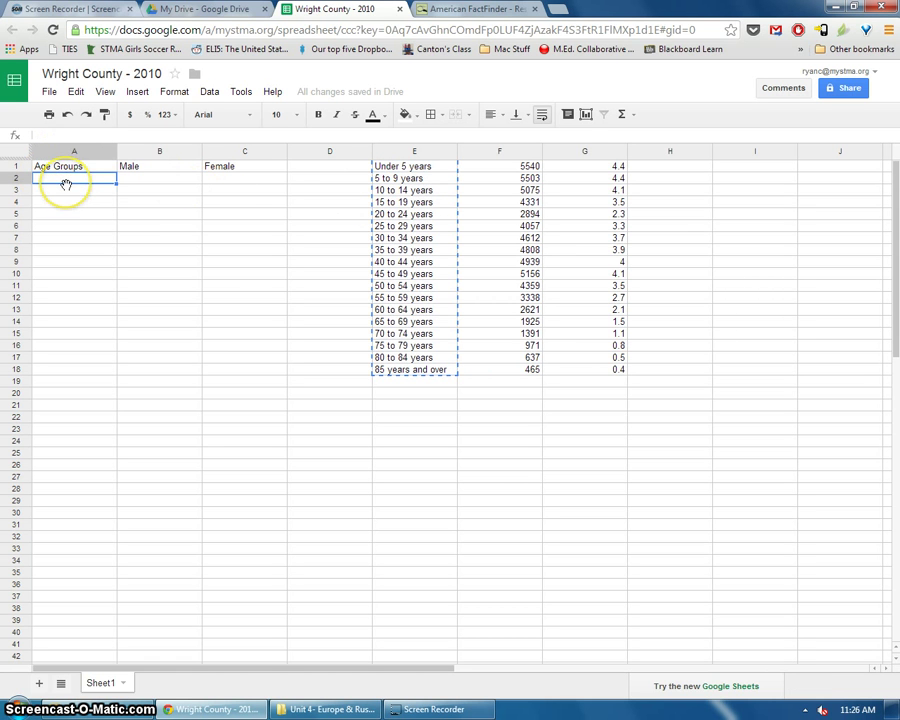
key(ctrl+v)
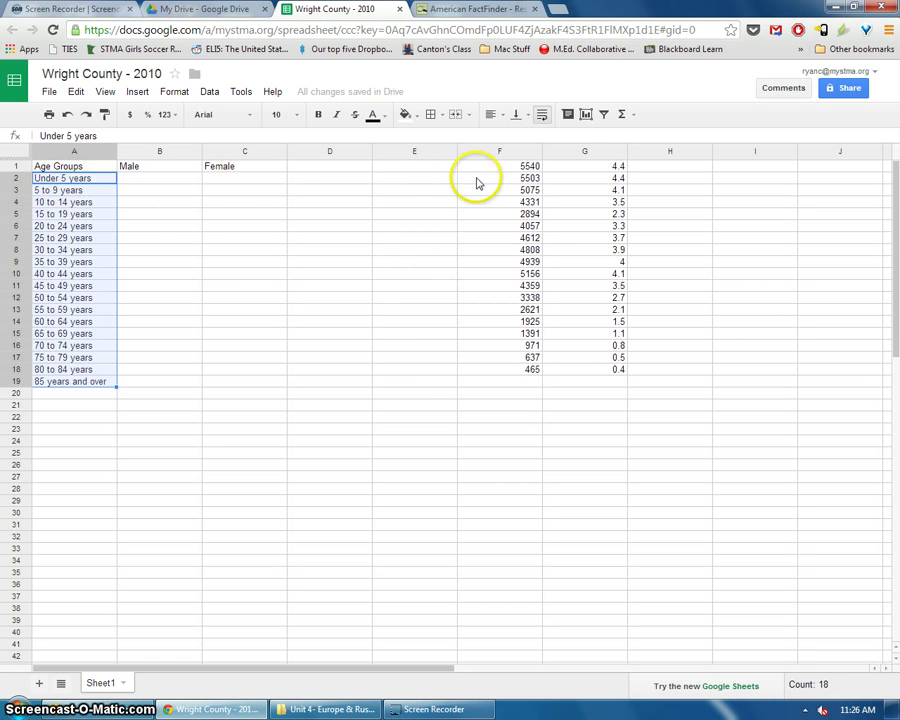
click(80, 251)
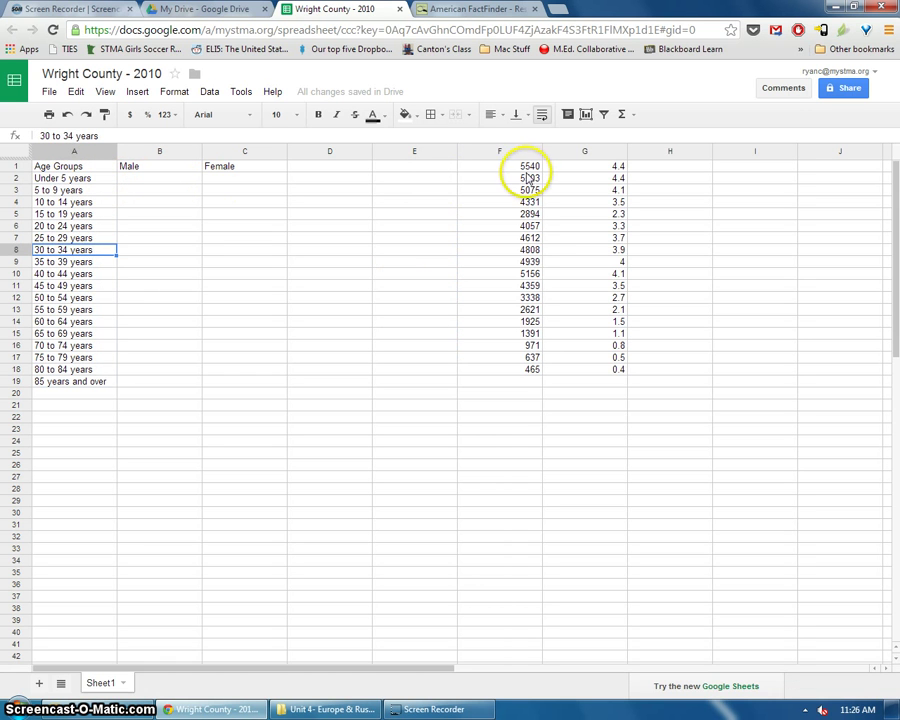
Clear the male population counts from F1:F18, keeping the percentages in column G
drag(527, 166, 532, 370)
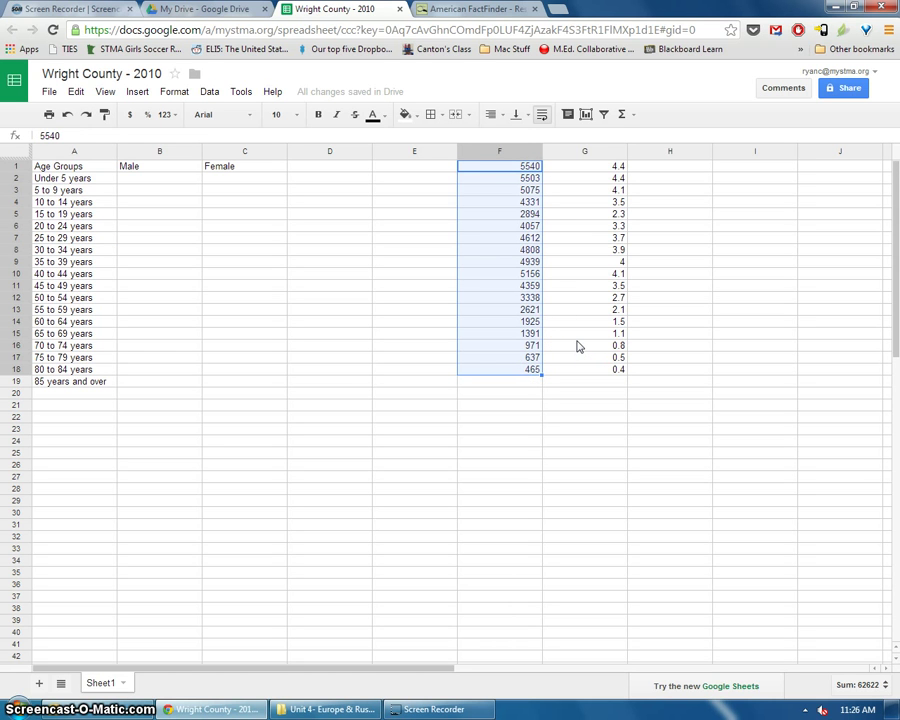
key(Delete)
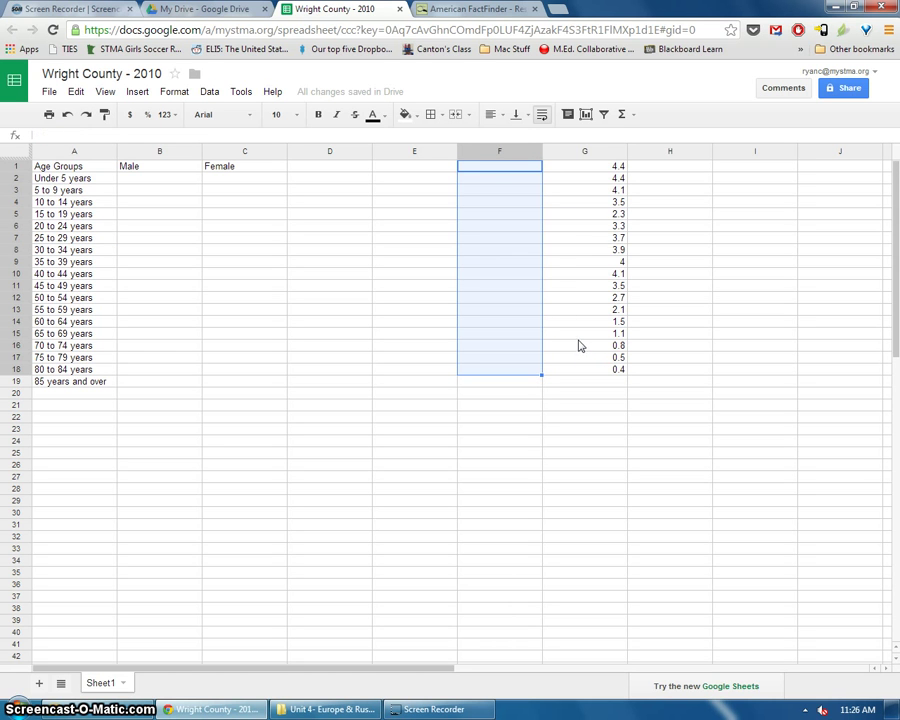
drag(597, 166, 621, 370)
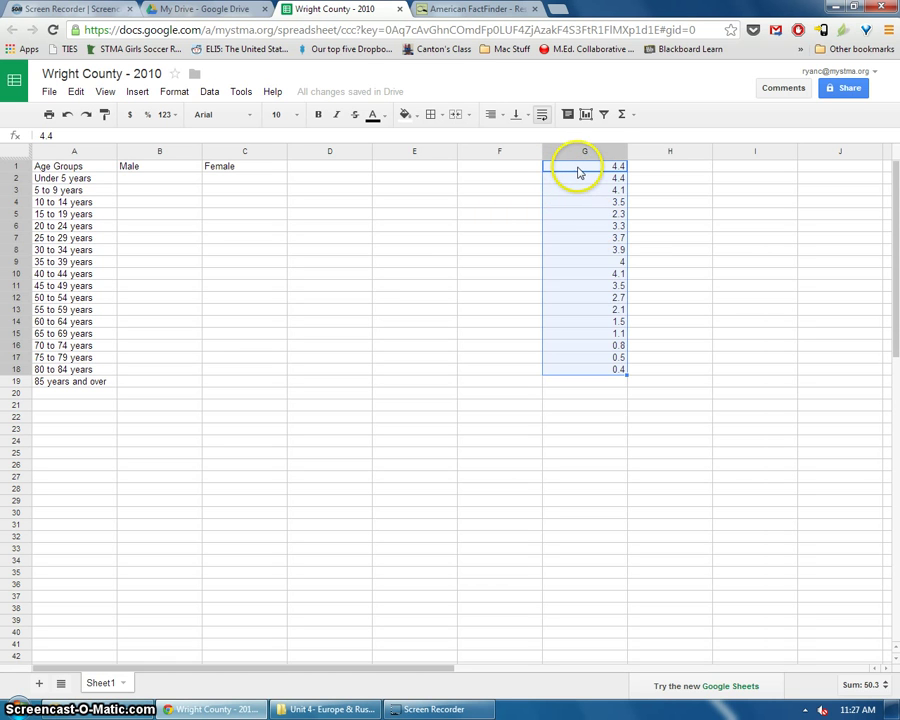
click(591, 173)
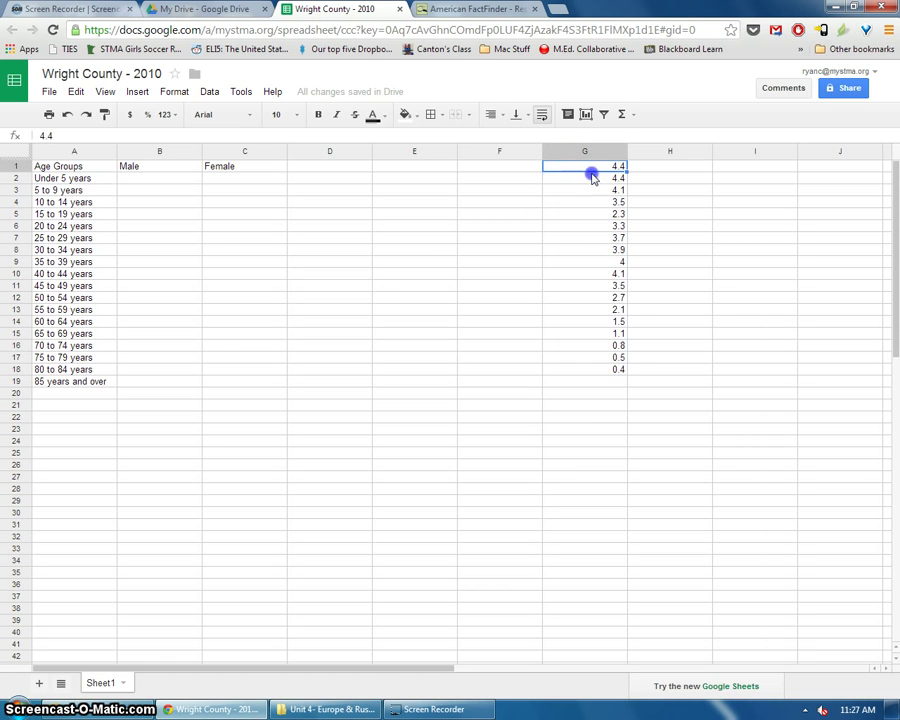
drag(591, 176, 609, 368)
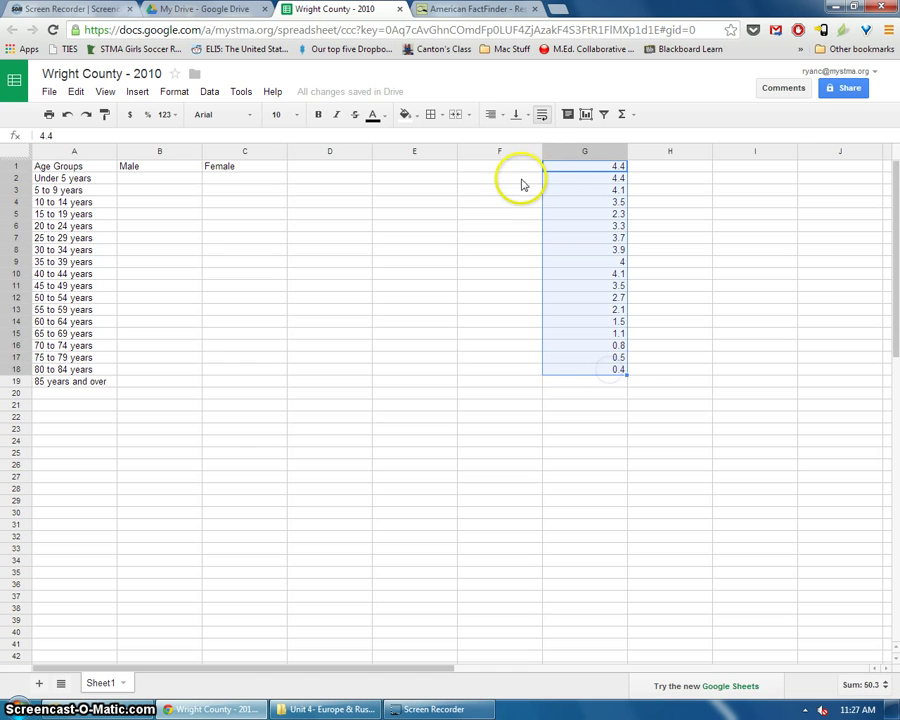
Enter the formula =G1*-1 in cell B2 and fill it down the Male column through B19
click(145, 180)
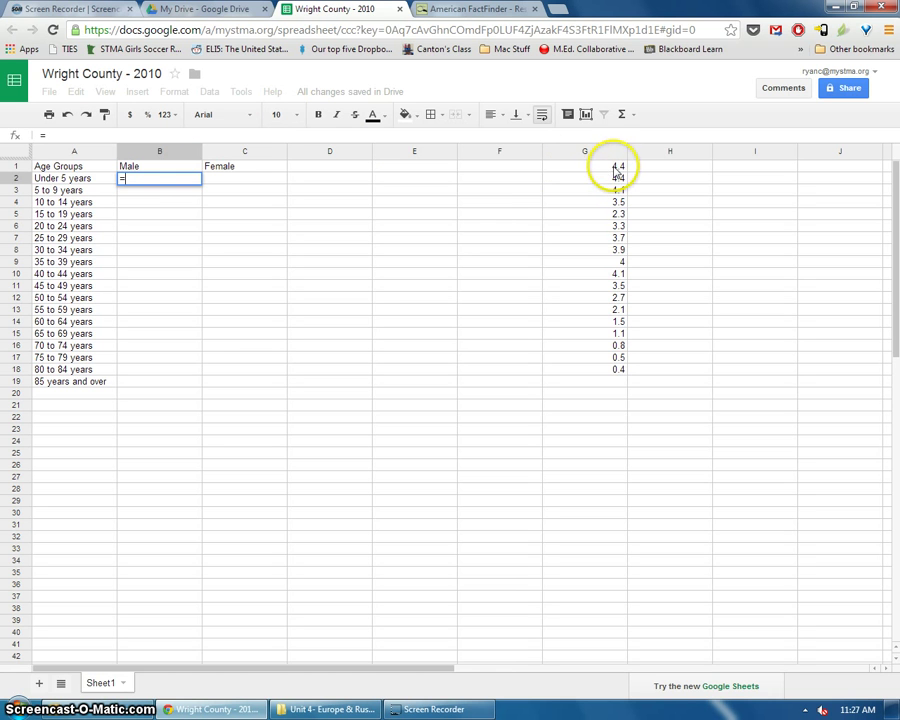
click(610, 166)
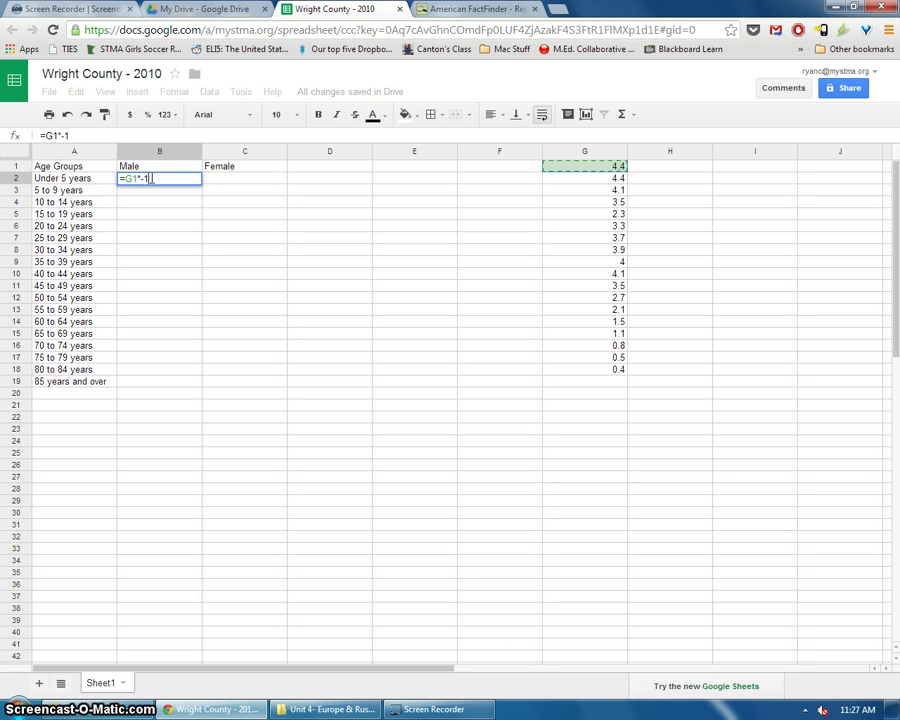
key(Return)
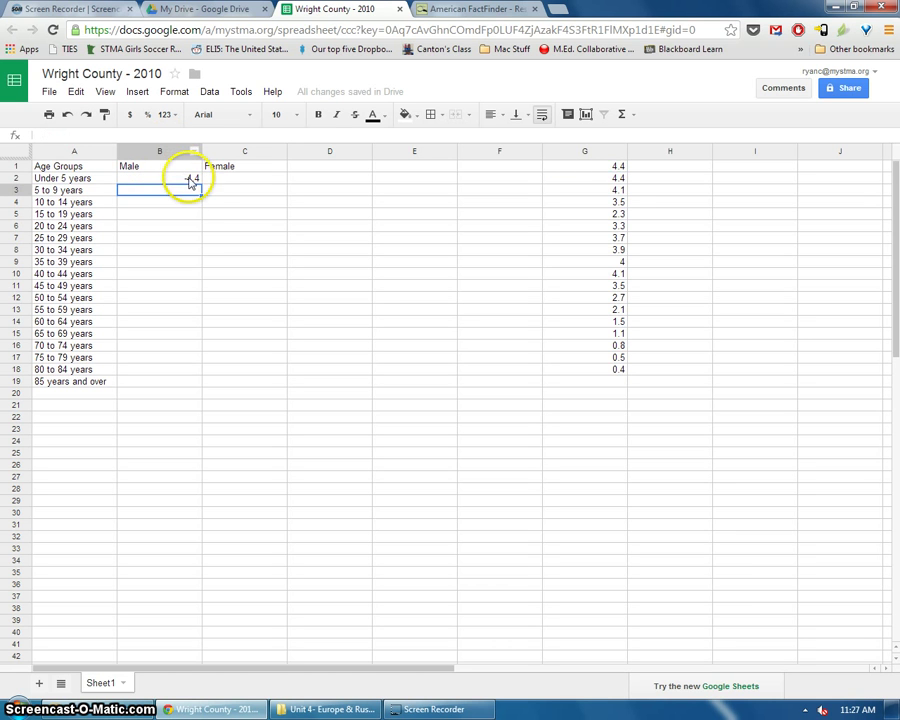
click(186, 179)
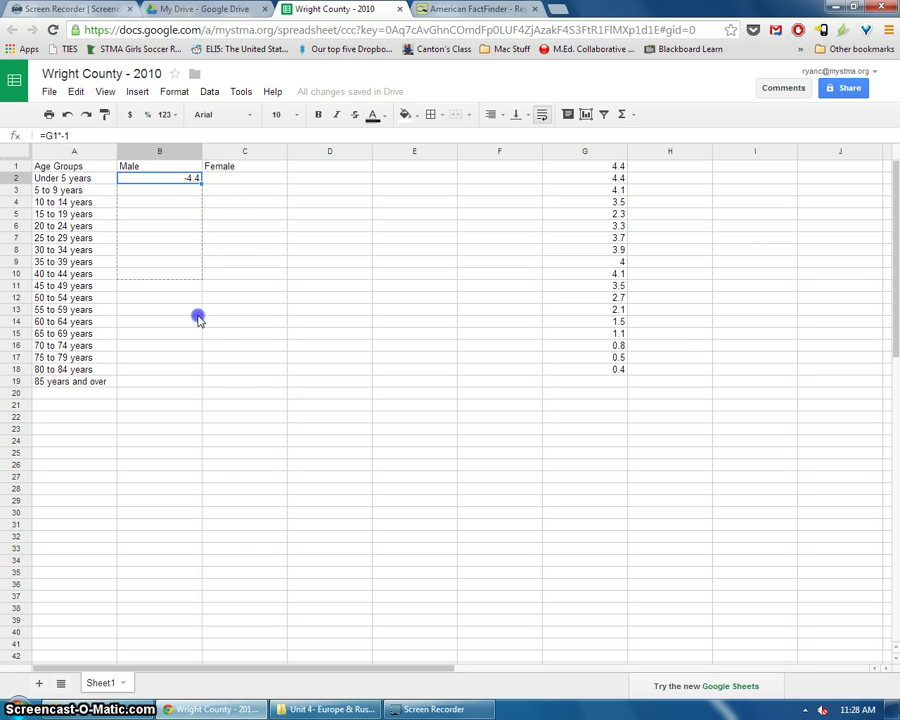
drag(198, 318, 196, 385)
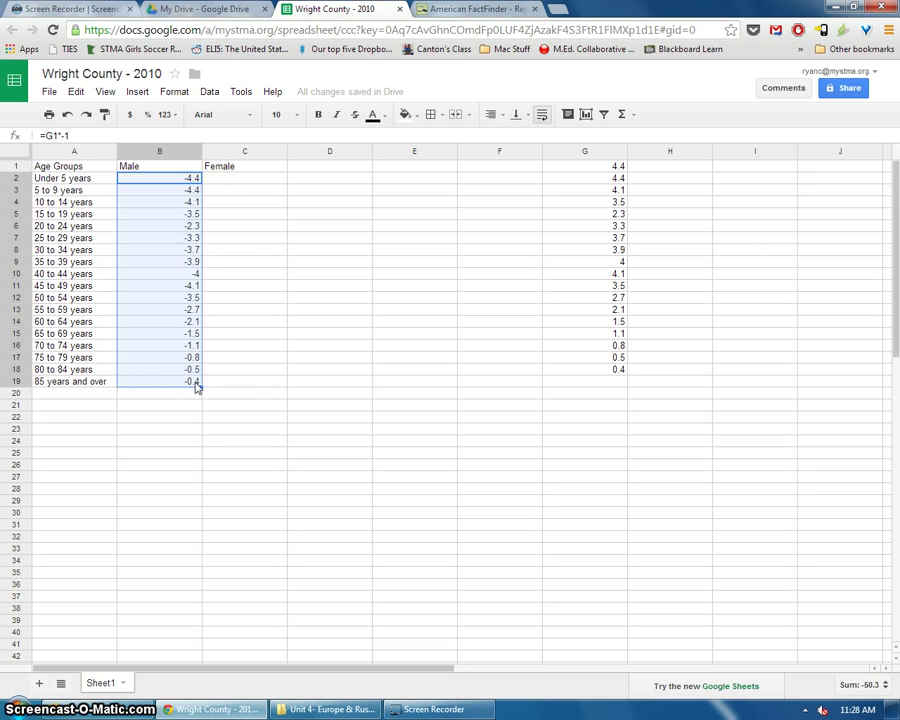
Copy the Female population rows from Under 5 years through 85 years and over in American FactFinder into the spreadsheet starting at E19
click(265, 167)
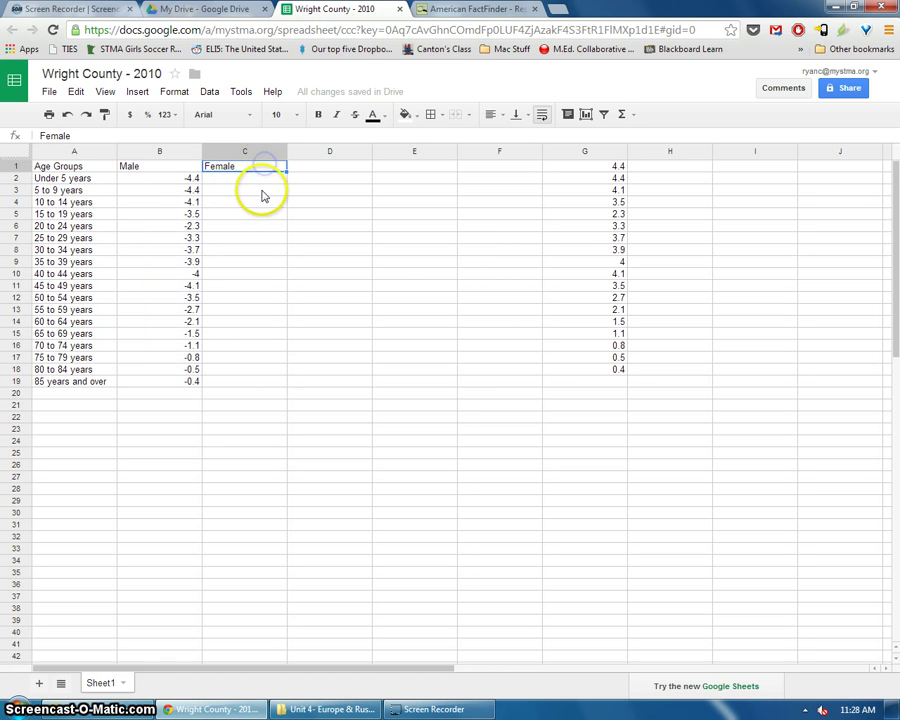
click(450, 9)
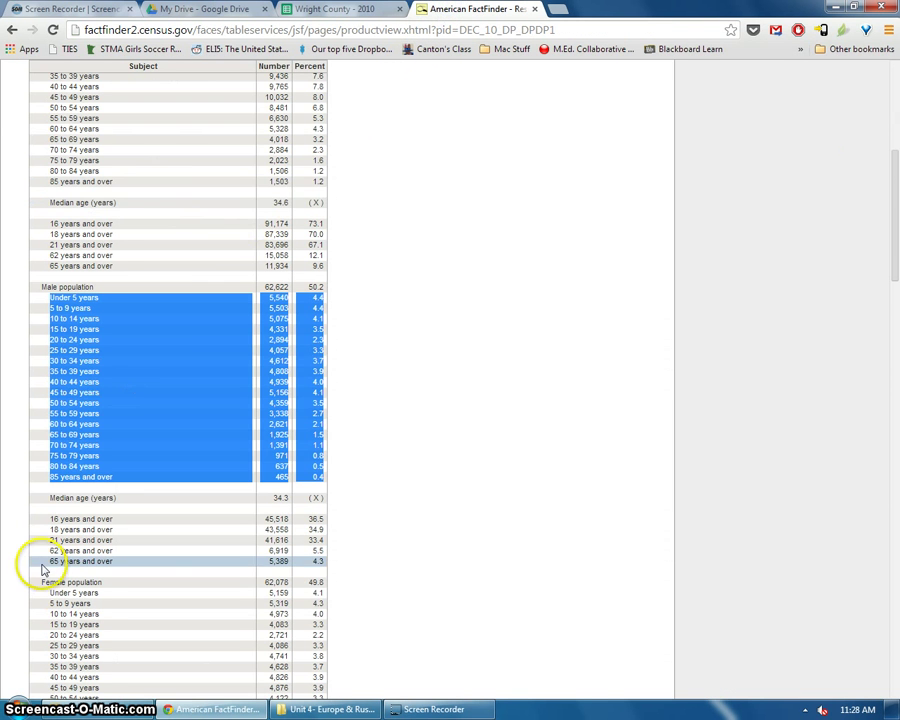
scroll(44, 558, down, 3)
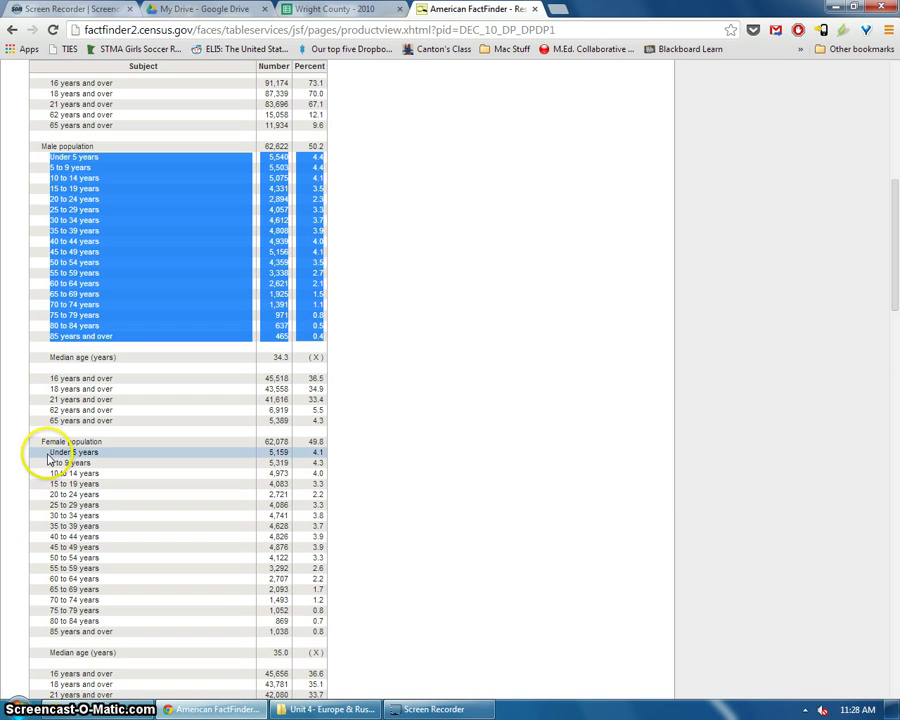
drag(47, 457, 322, 638)
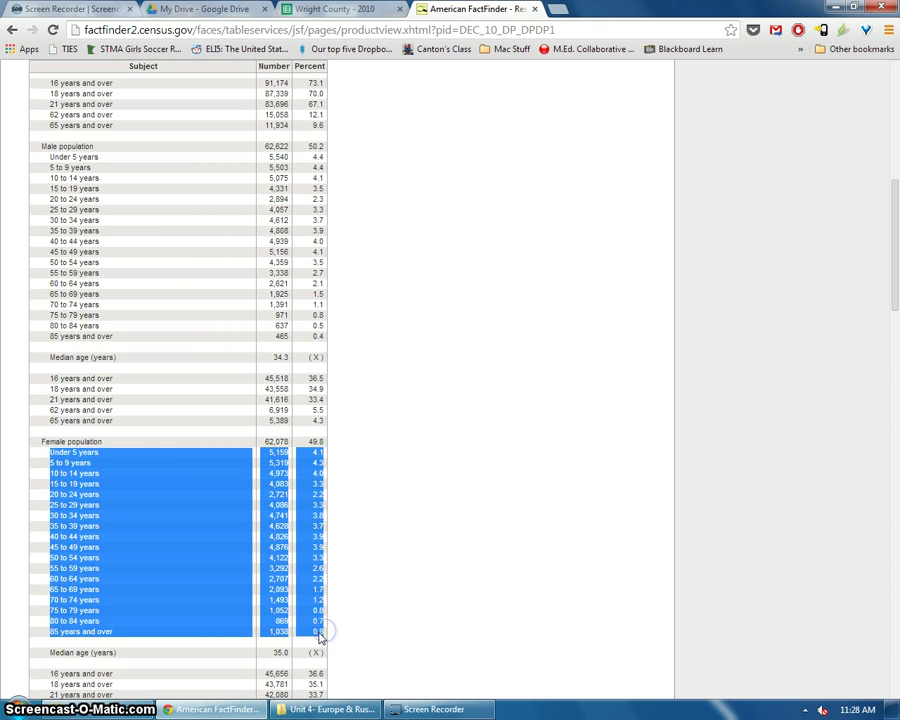
click(338, 11)
click(397, 387)
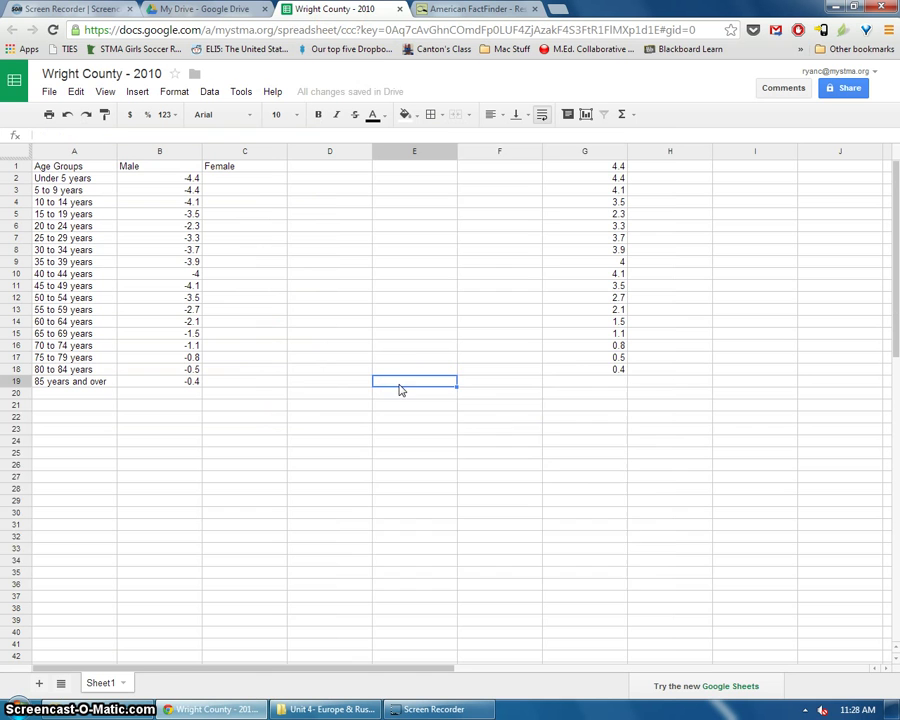
key(ctrl+v)
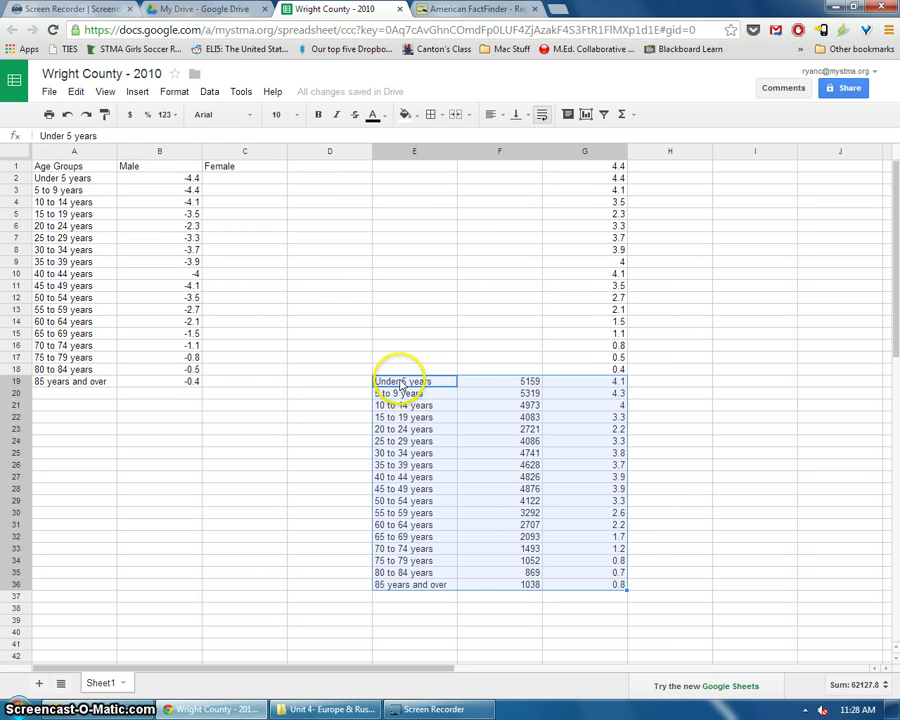
Clear the female age labels and counts from E19:F36 and move the percentages in G19:G36 to the Female column starting at C2
drag(400, 383, 531, 589)
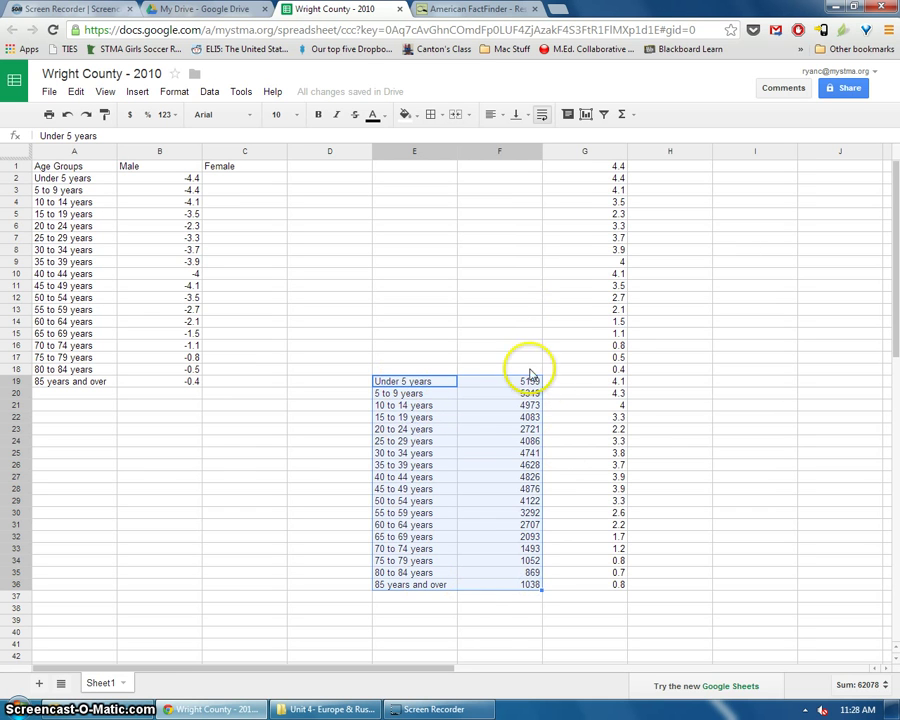
key(Delete)
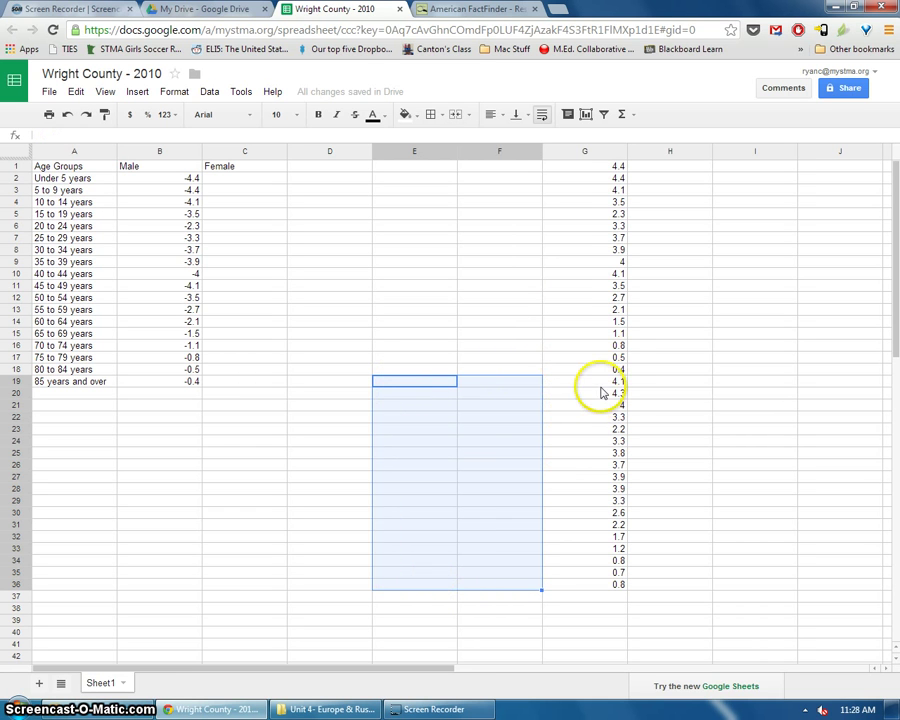
click(614, 382)
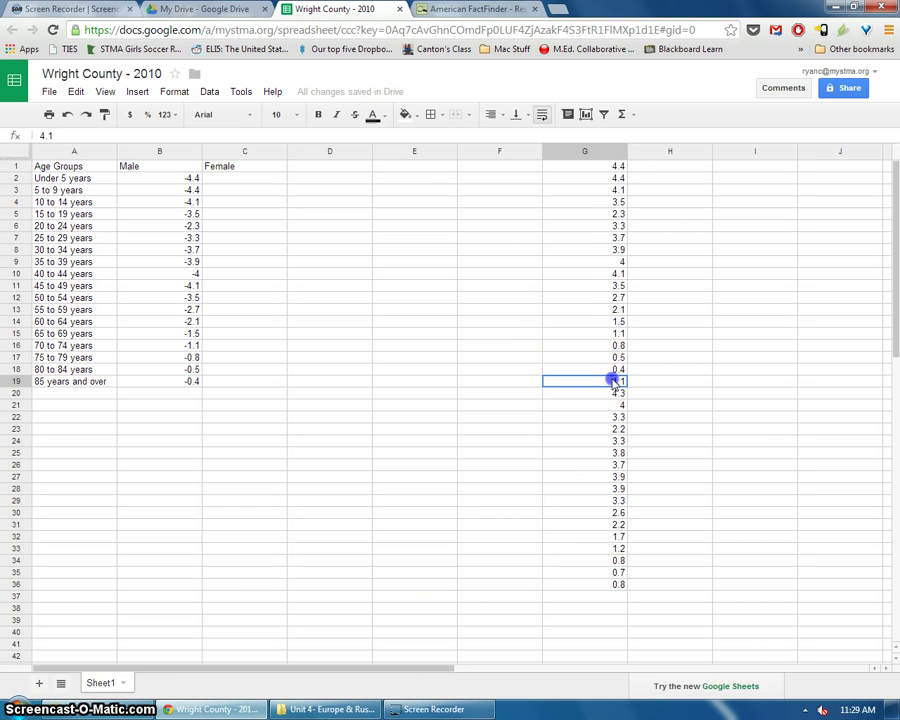
drag(613, 398, 617, 587)
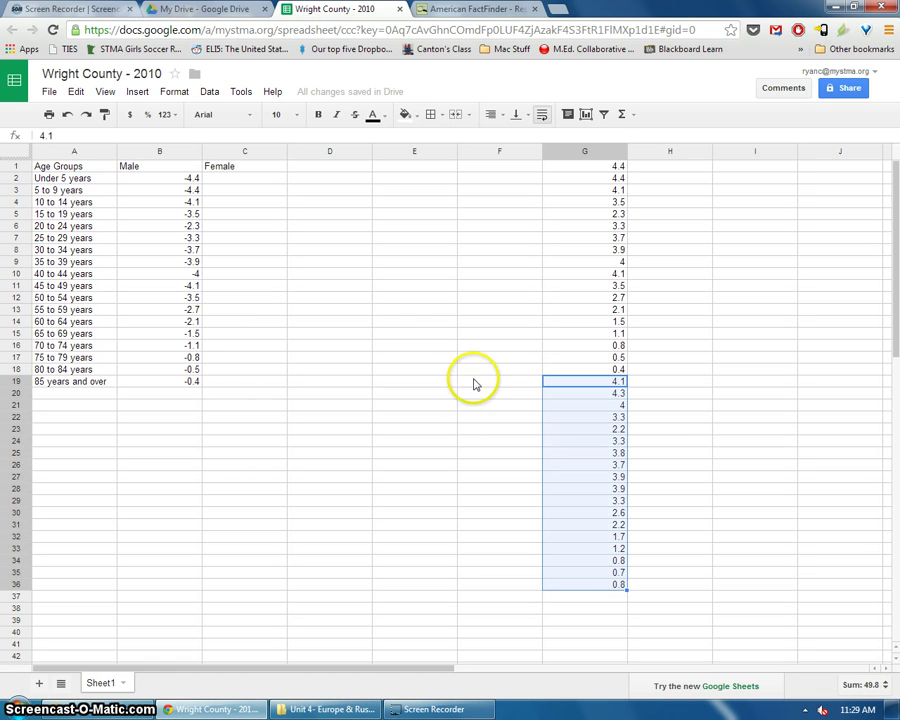
key(ctrl+x)
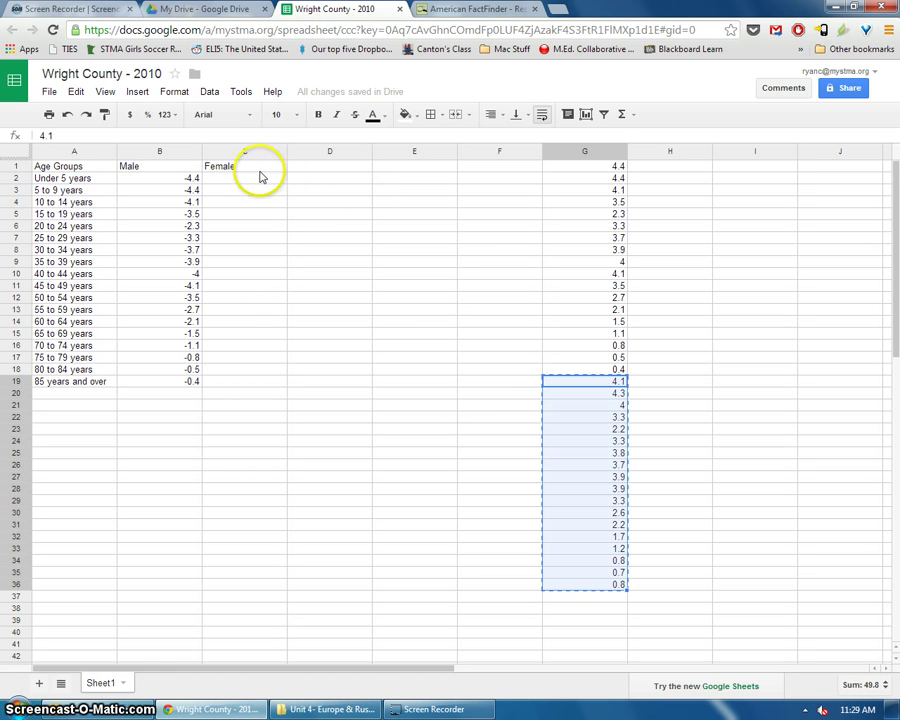
click(242, 181)
key(ctrl+v)
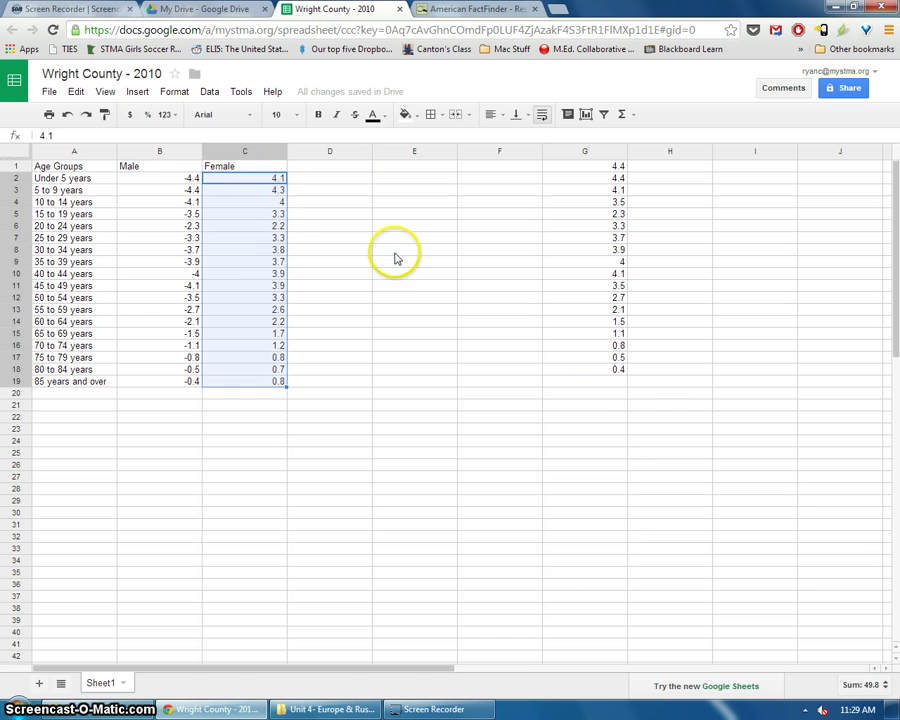
click(400, 249)
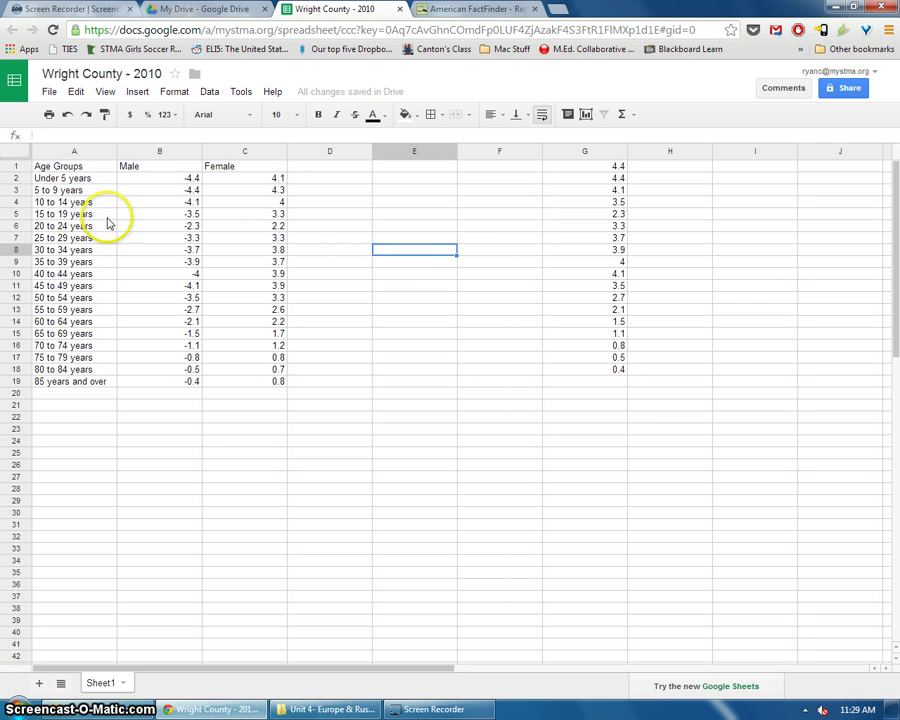
click(54, 168)
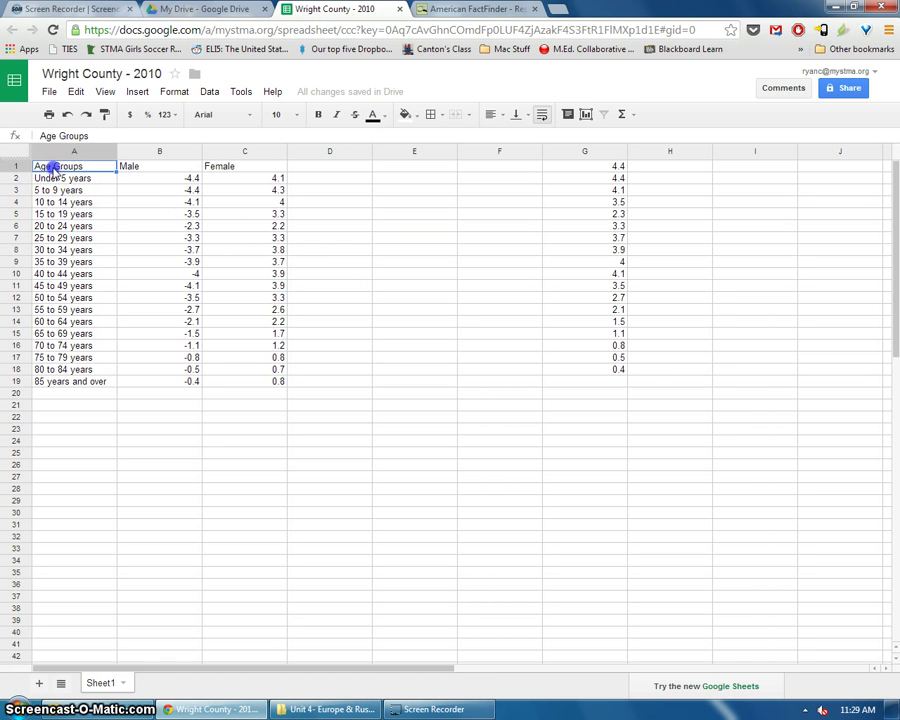
click(157, 167)
click(225, 168)
click(178, 181)
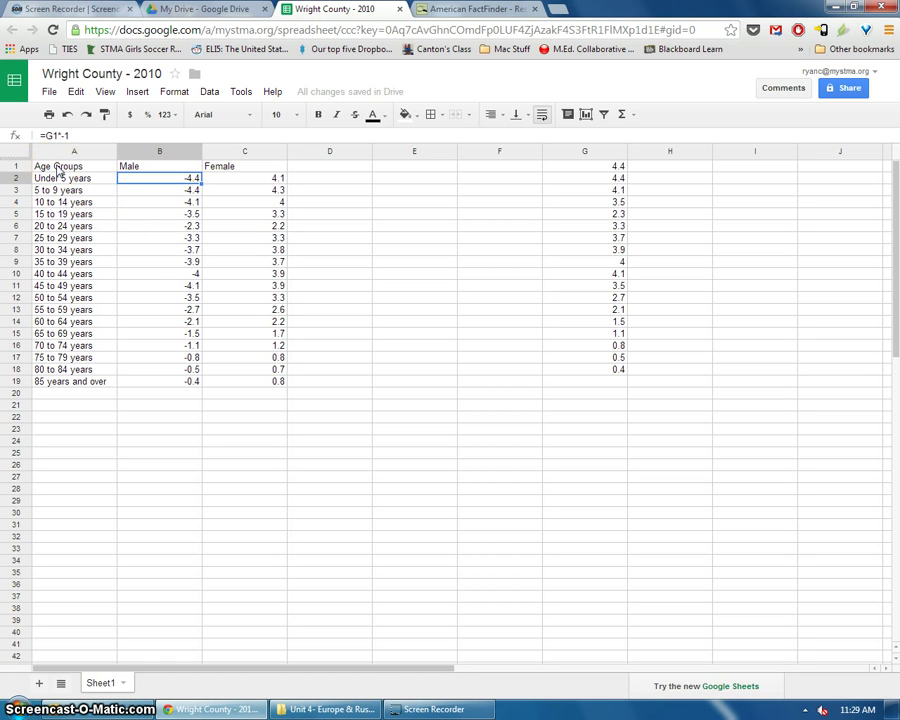
Start a chart from the range A1:C19 and set its type to stacked bar chart
drag(34, 164, 278, 387)
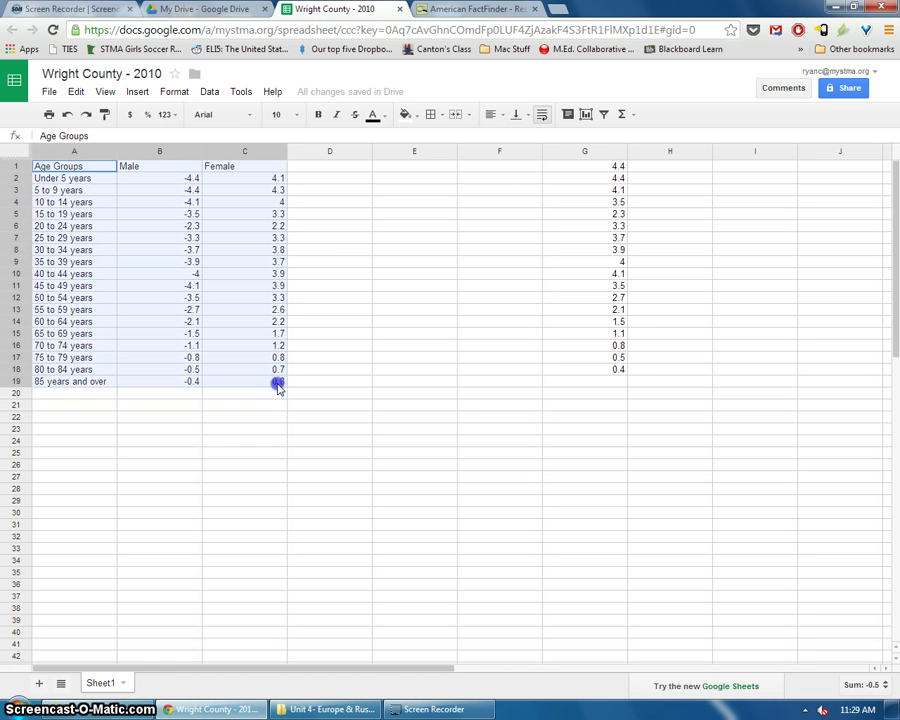
click(587, 116)
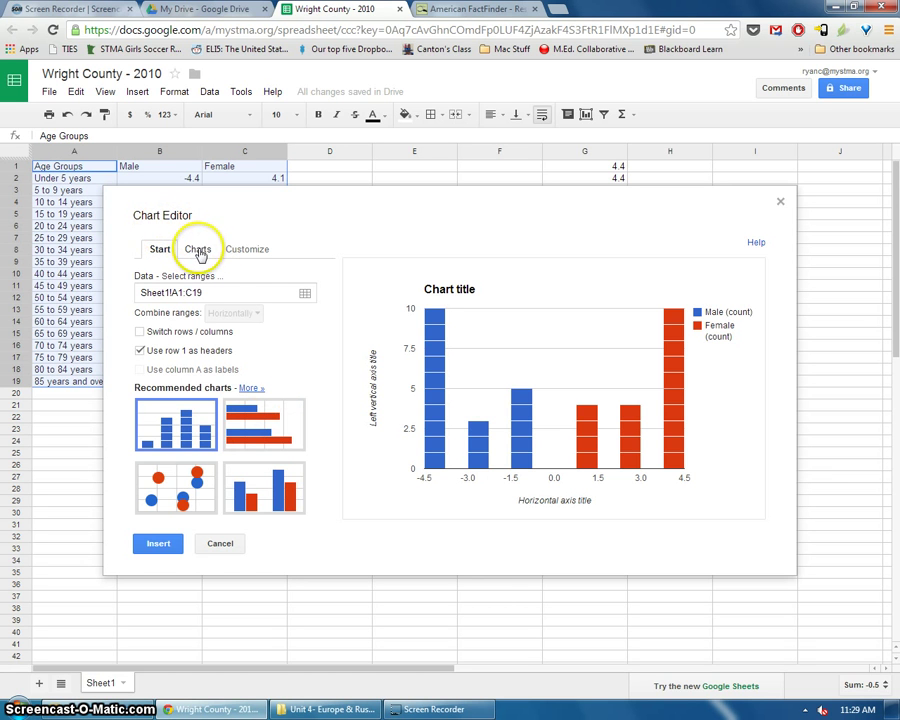
click(198, 250)
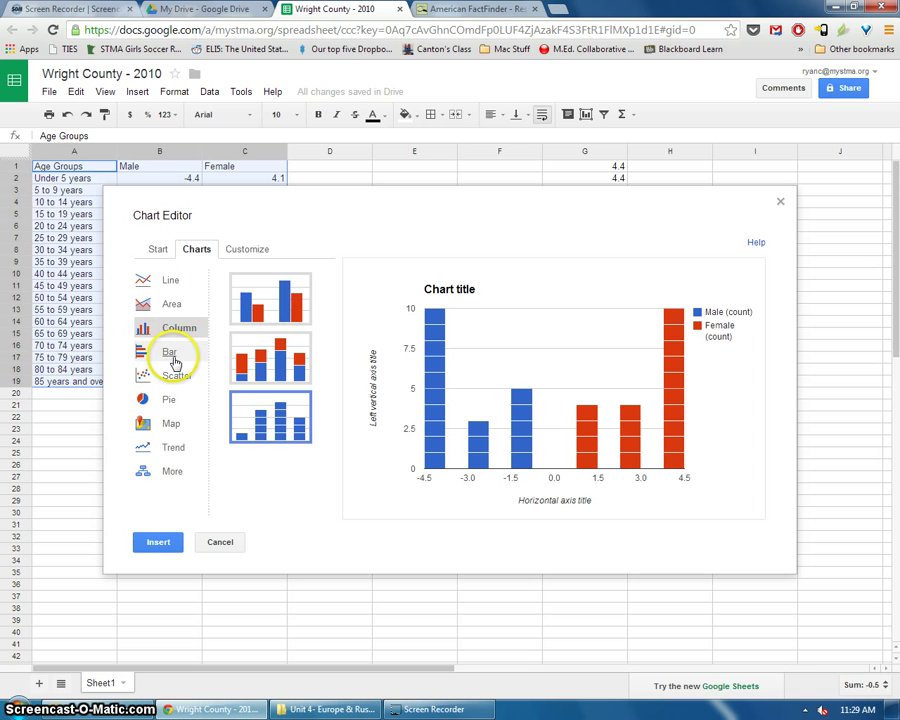
click(172, 355)
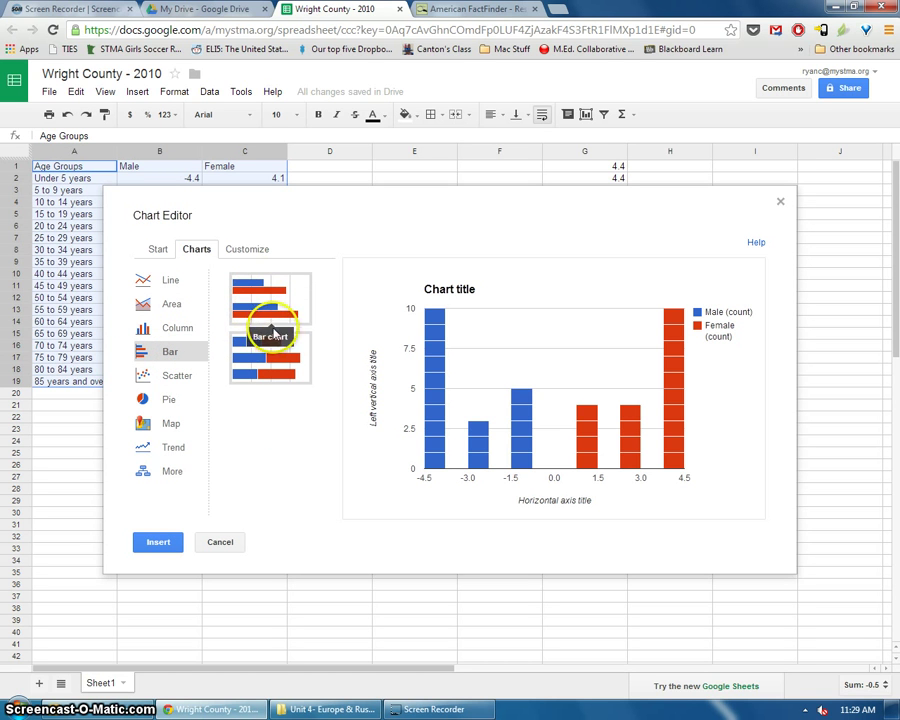
click(266, 370)
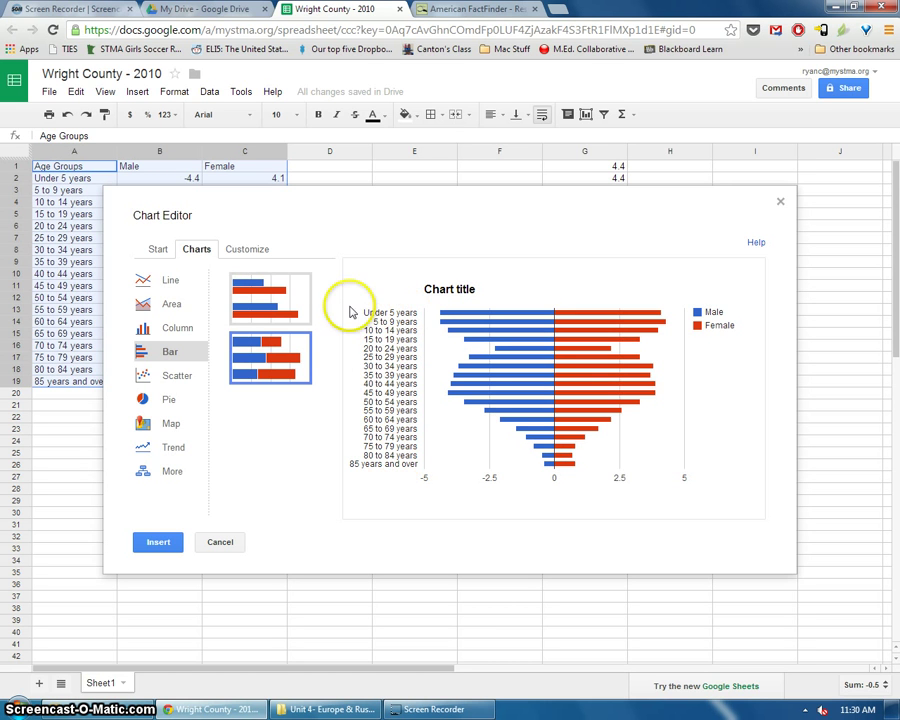
Title the chart "Wright County - 2010" and reverse the order of its age groups
click(246, 254)
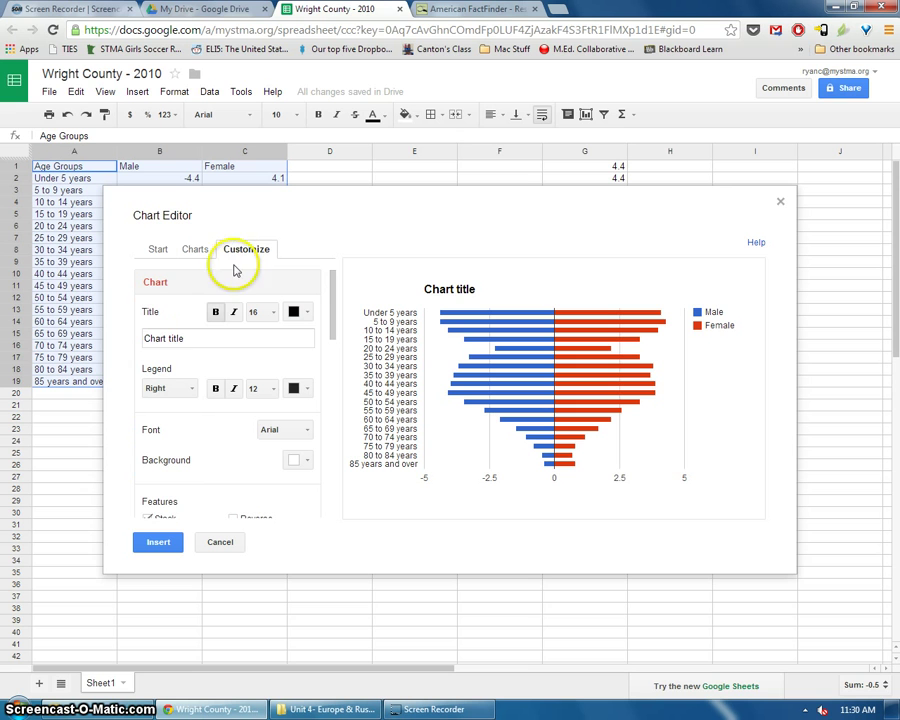
double_click(203, 340)
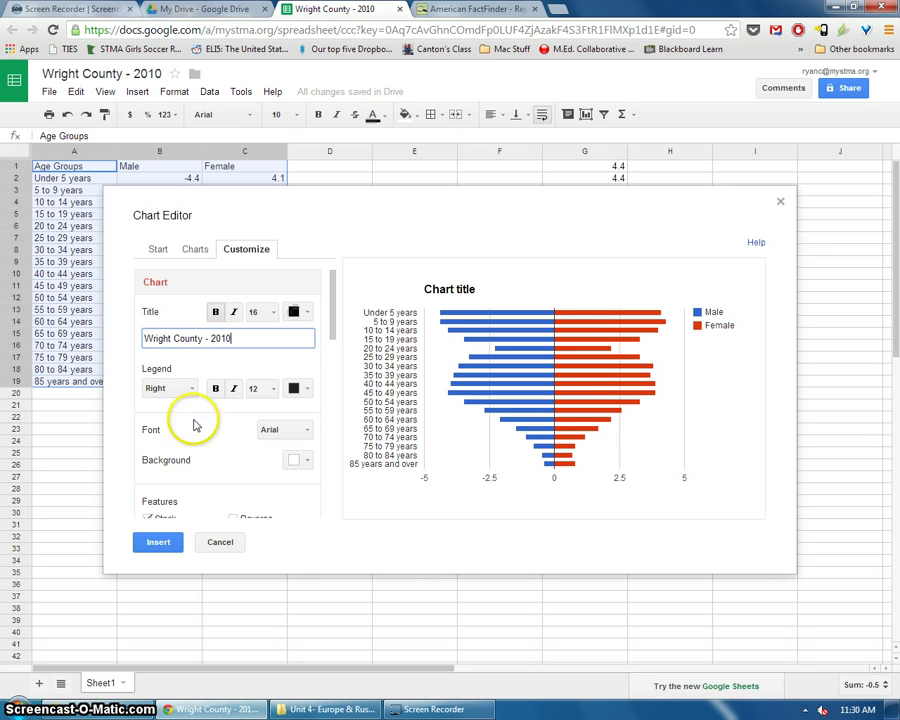
scroll(195, 425, down, 3)
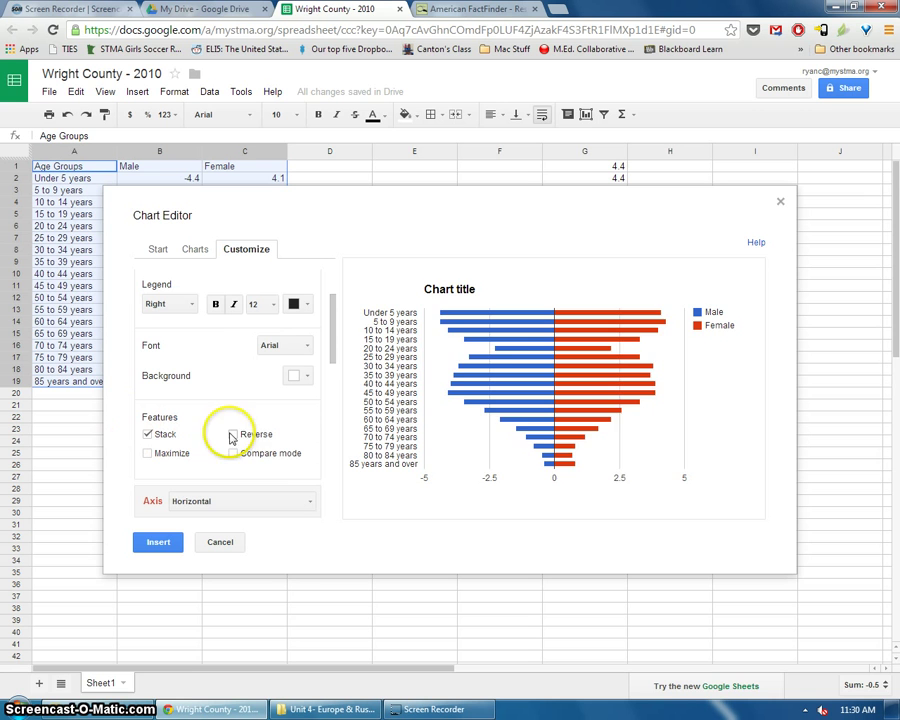
click(256, 433)
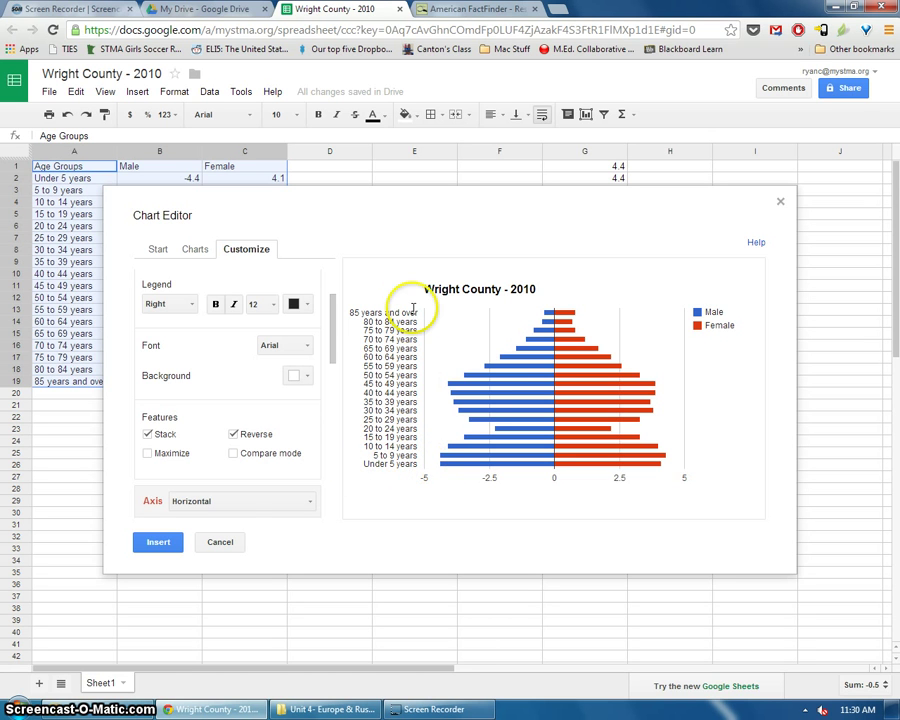
Set the chart's horizontal axis title to "Percent of Total Population"
scroll(312, 352, down, 2)
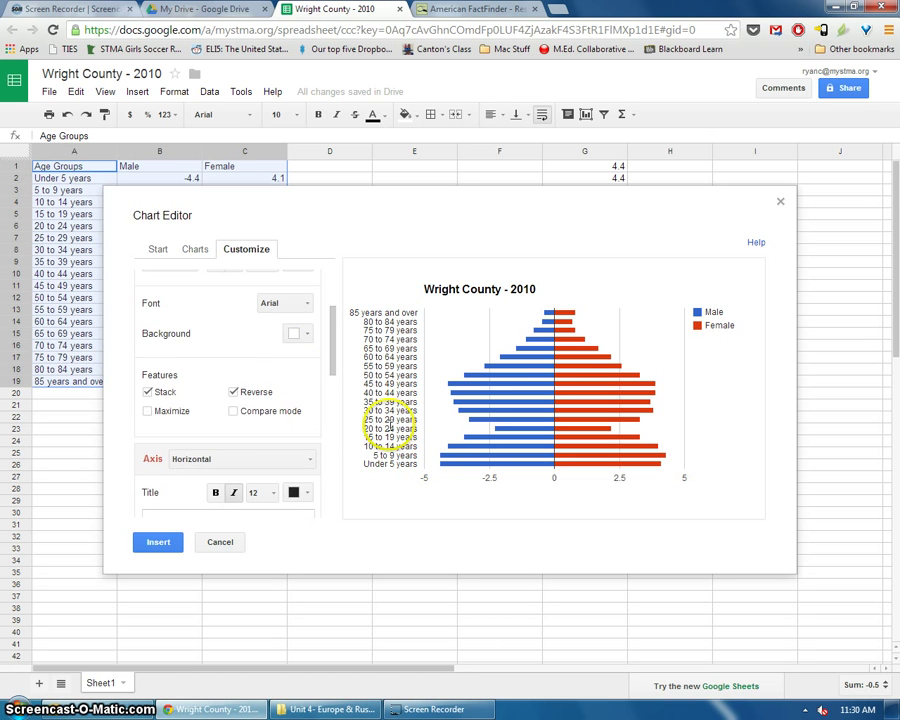
scroll(297, 428, down, 1)
scroll(240, 470, down, 1)
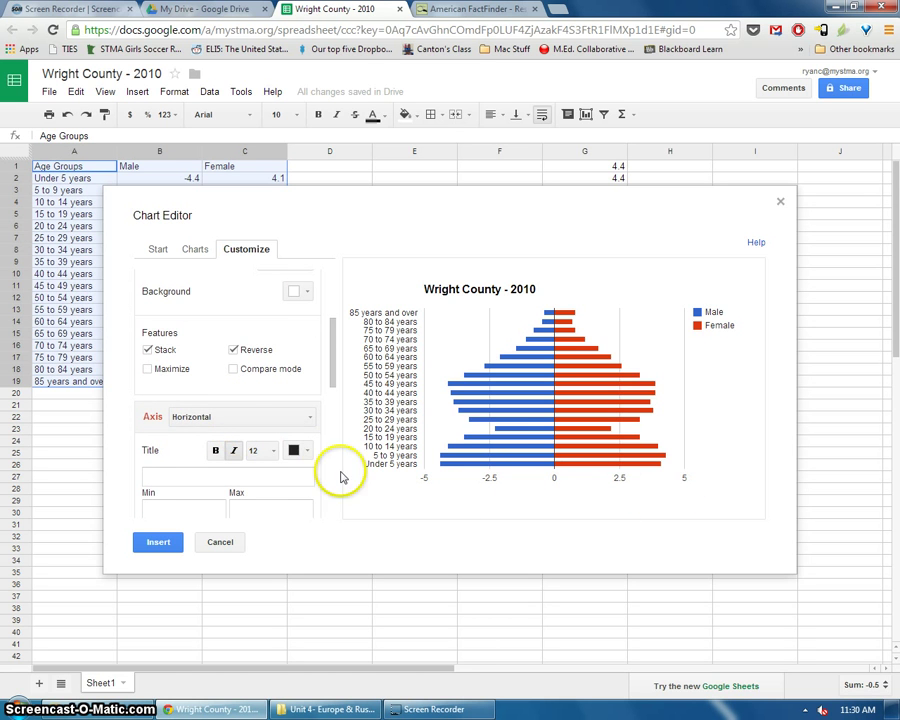
click(249, 414)
click(208, 436)
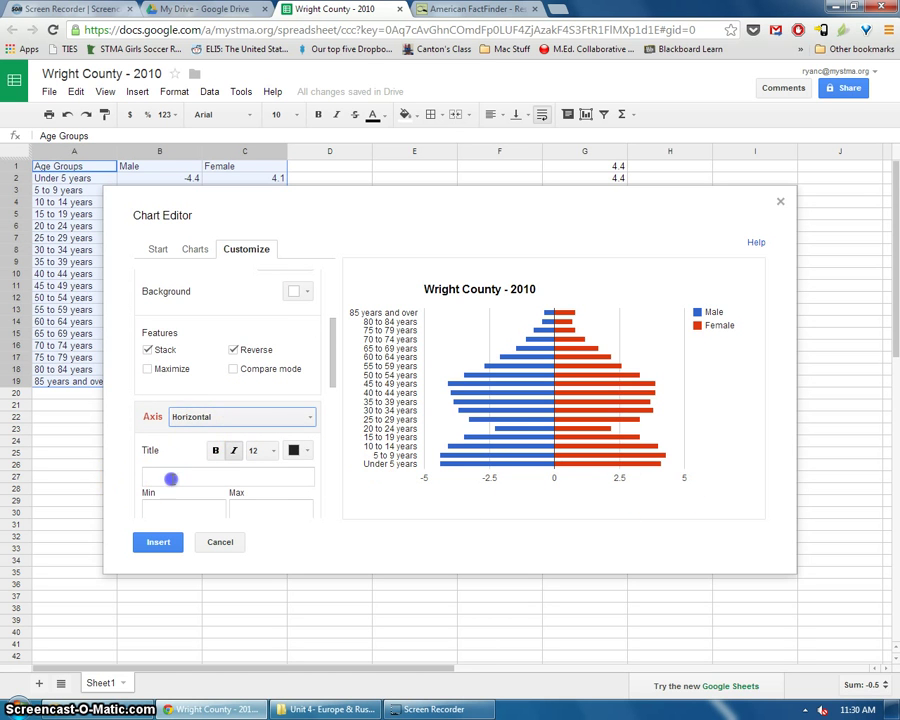
click(171, 479)
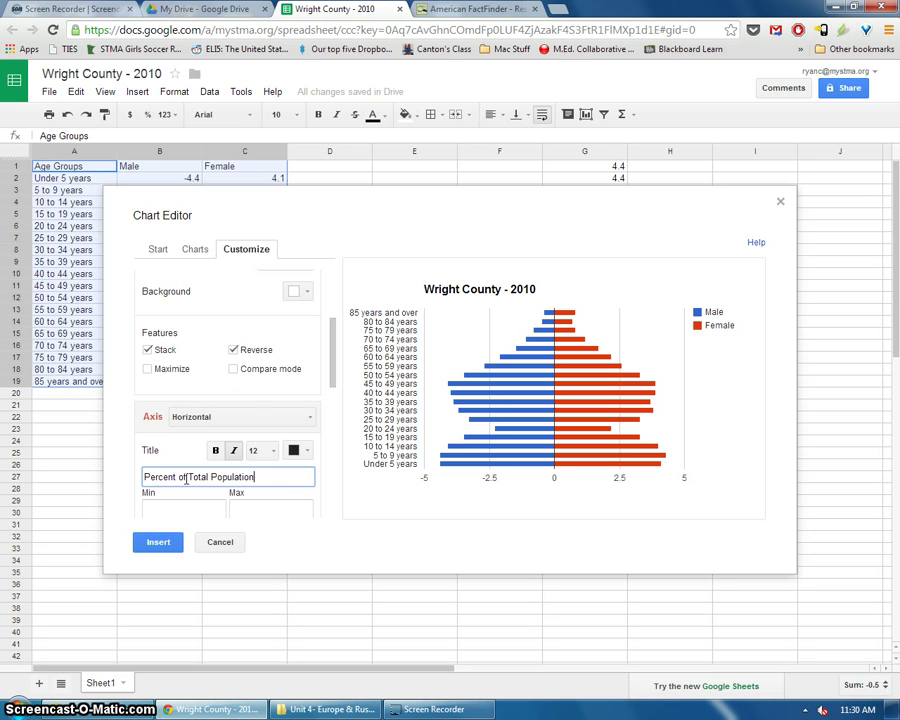
scroll(152, 445, down, 1)
scroll(184, 434, down, 1)
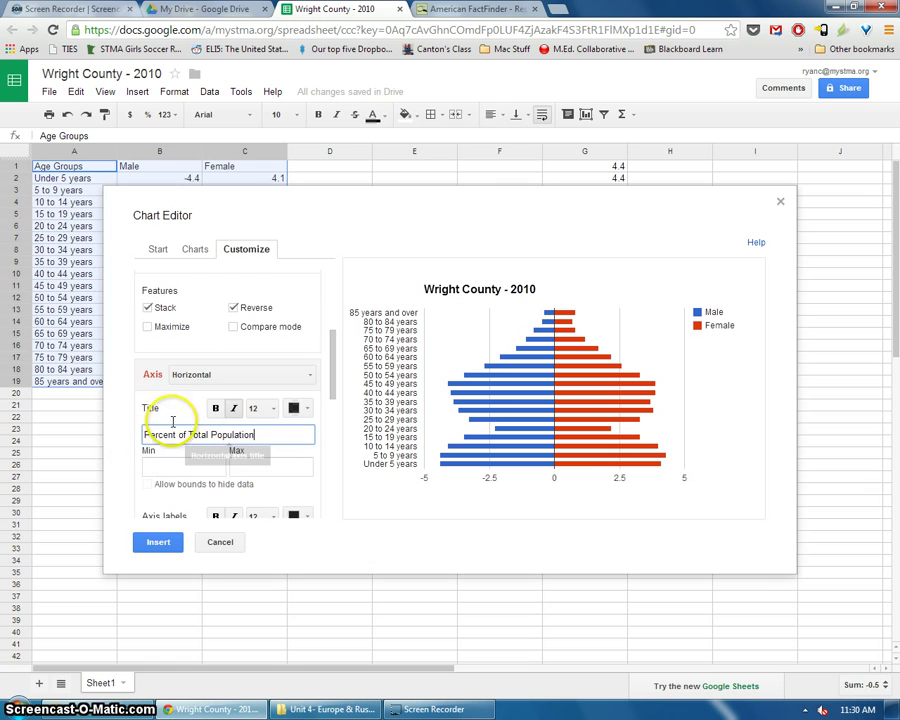
click(172, 413)
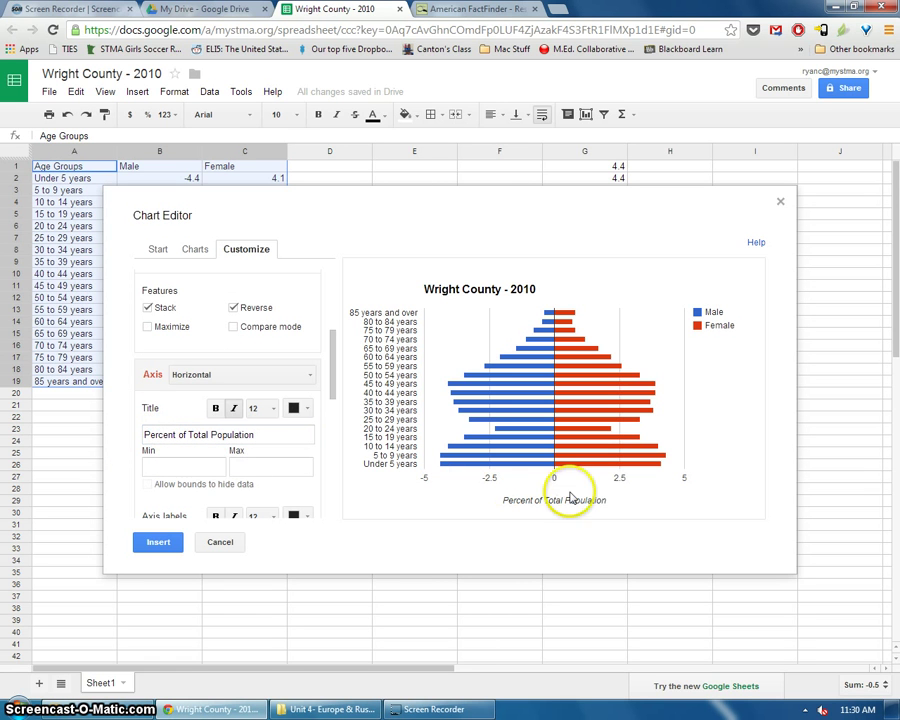
Set the number of major gridlines on the horizontal axis to 10
scroll(217, 470, down, 2)
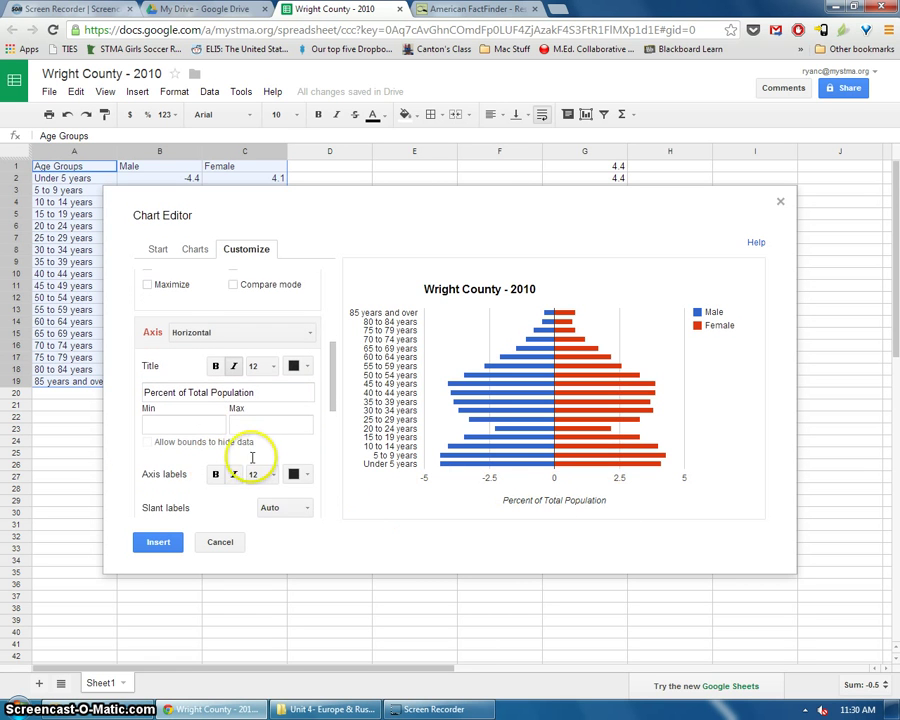
scroll(252, 457, down, 4)
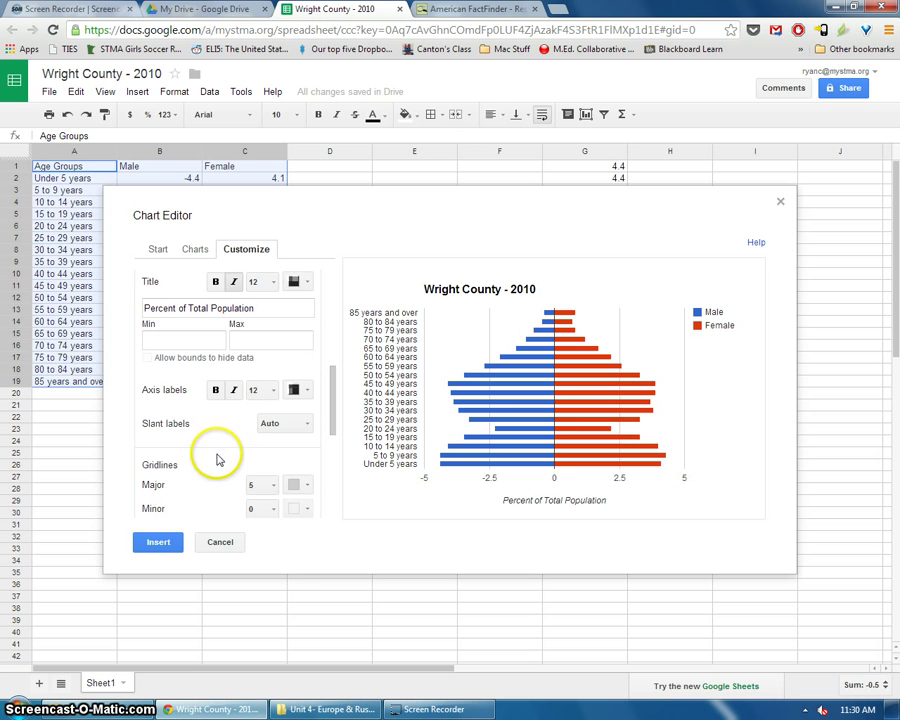
scroll(130, 401, down, 1)
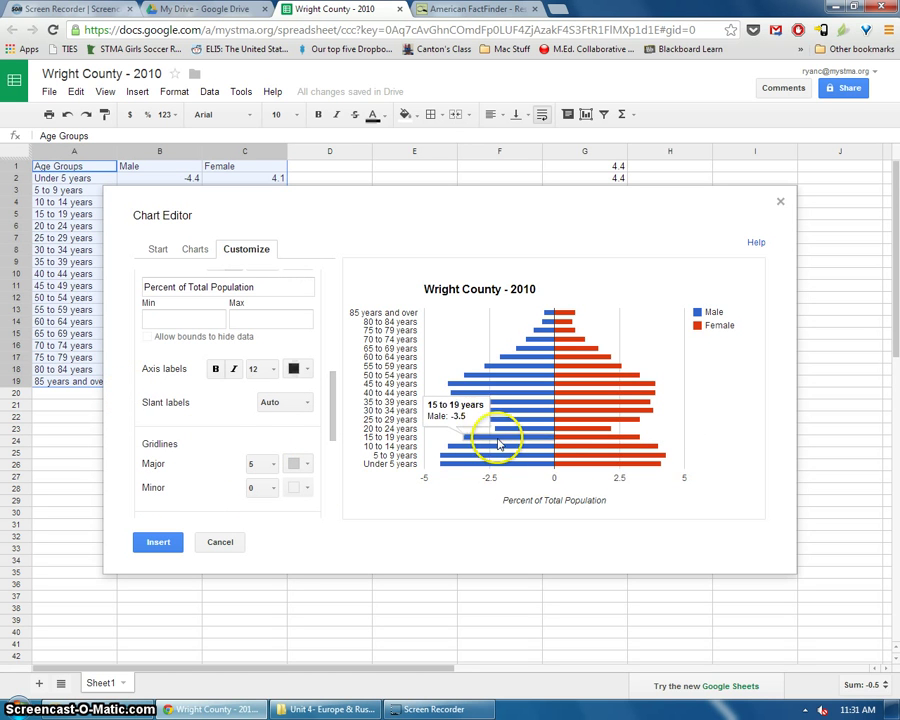
scroll(232, 440, down, 1)
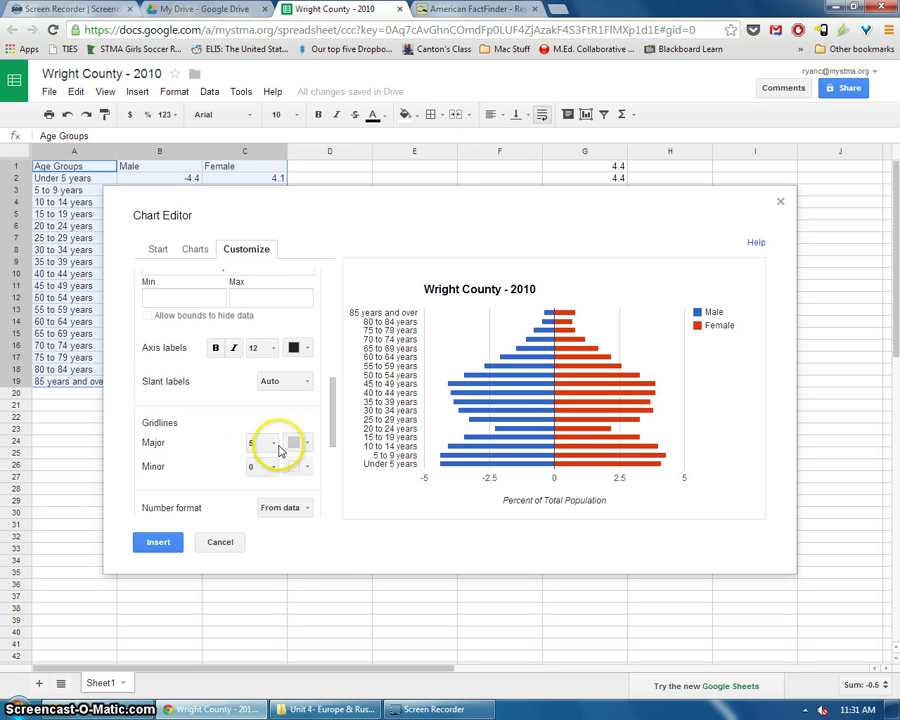
click(272, 443)
click(284, 640)
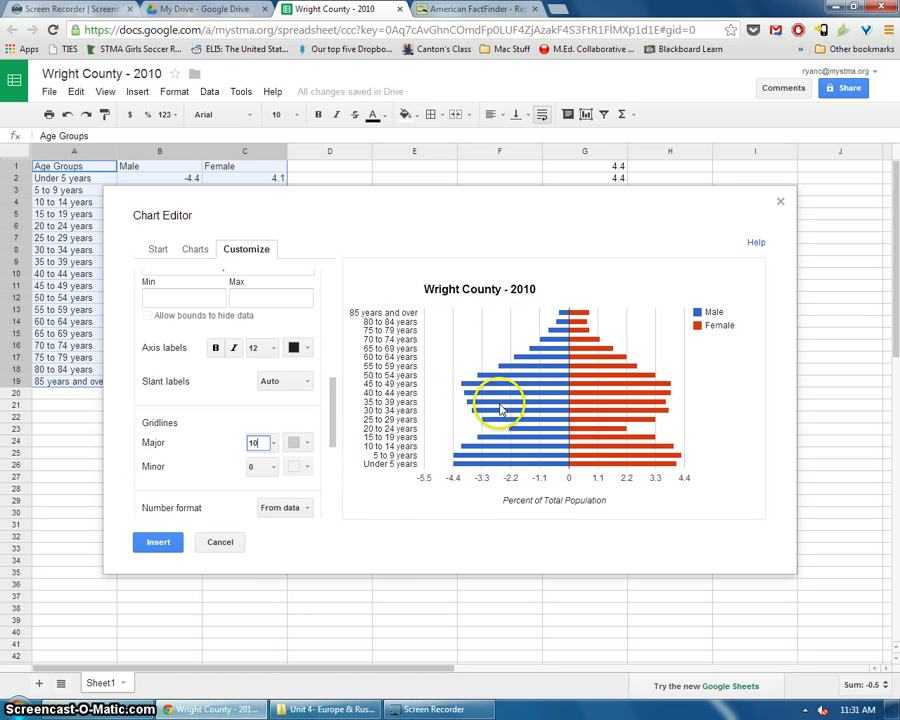
Set the chart's left vertical axis title to "Age Group"
scroll(189, 393, down, 1)
scroll(189, 393, down, 3)
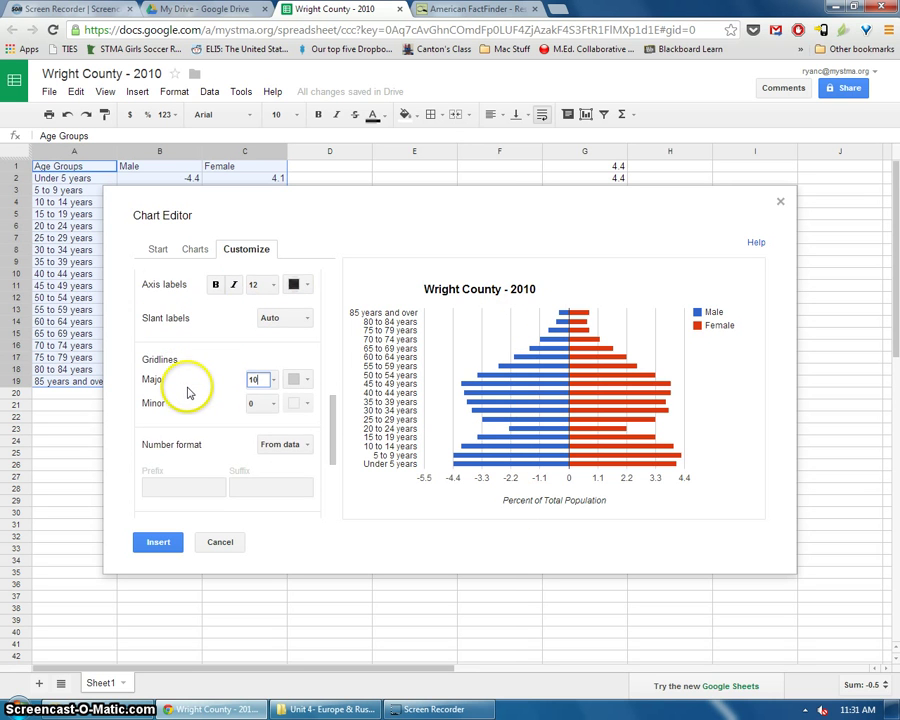
scroll(230, 385, up, 6)
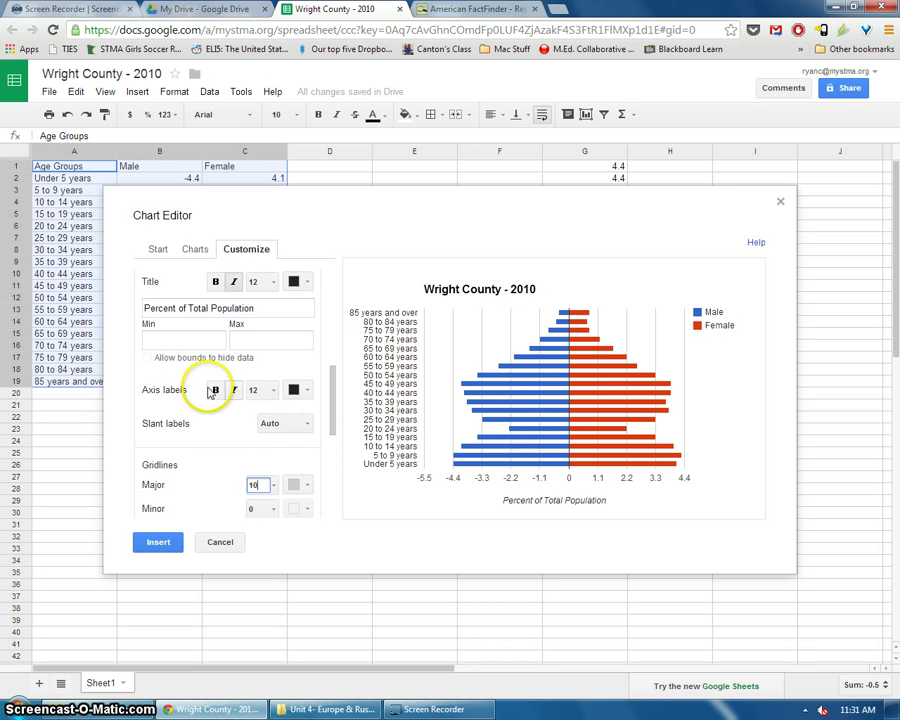
scroll(226, 340, up, 3)
click(211, 311)
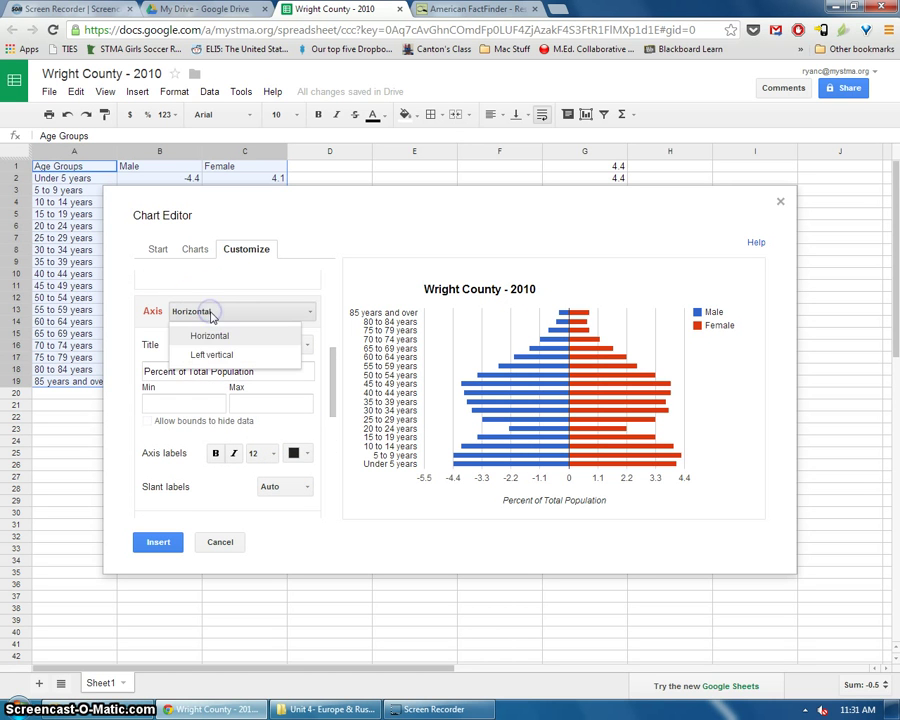
click(262, 353)
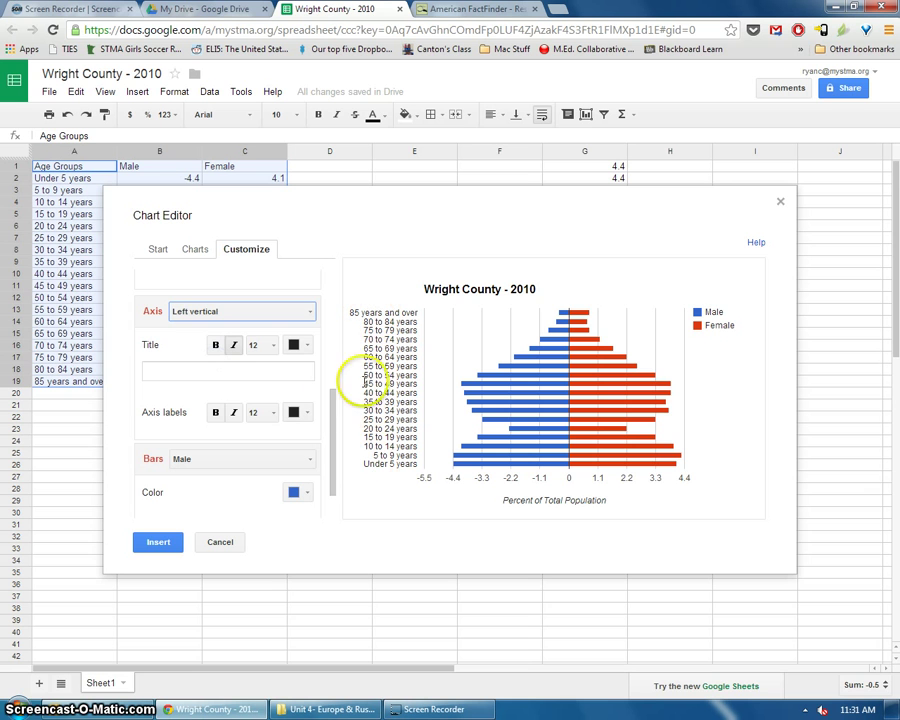
click(236, 371)
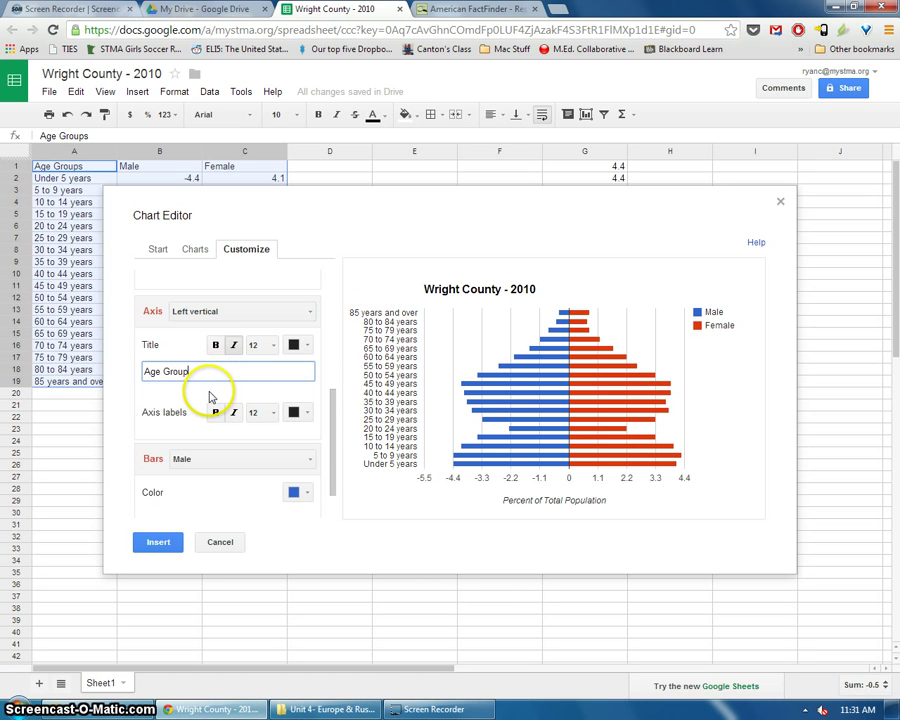
click(170, 403)
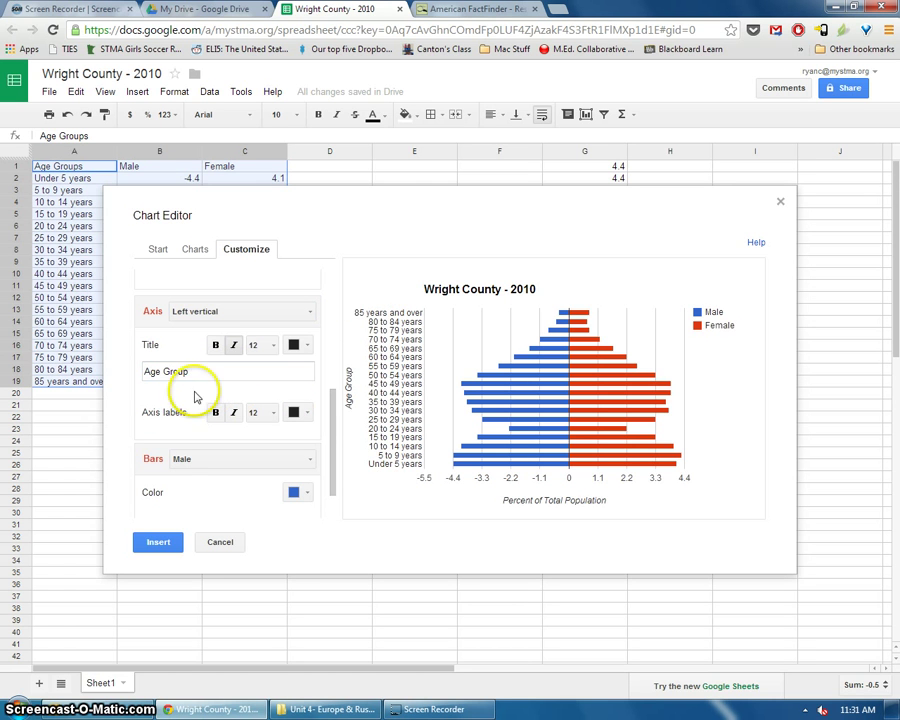
Turn on Compare mode for the chart and insert it into the sheet
scroll(240, 480, down, 2)
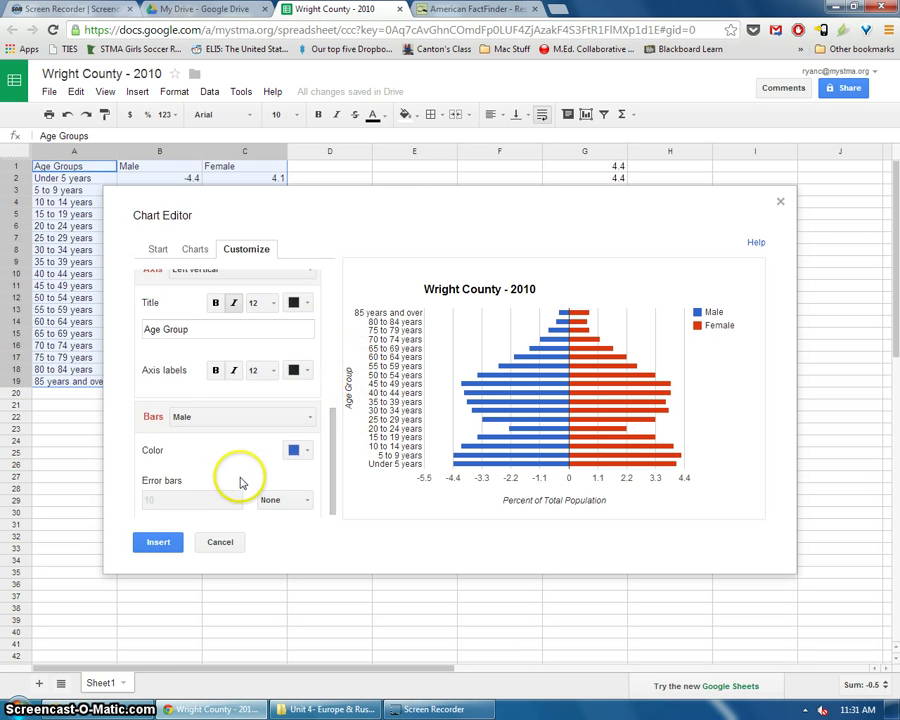
scroll(296, 476, up, 4)
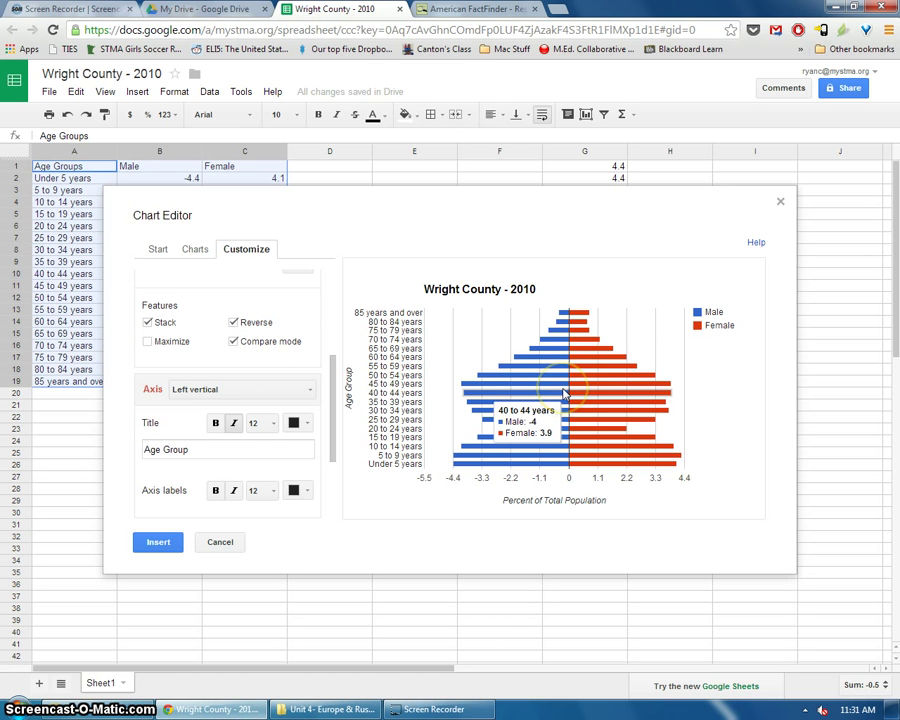
click(175, 545)
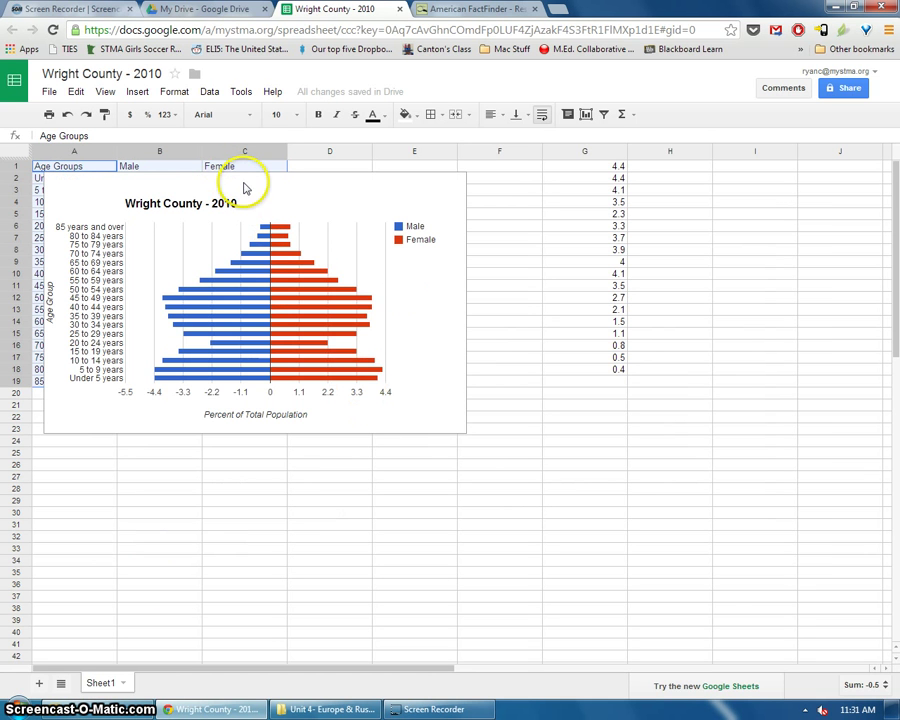
Move the chart off the data table to columns D through I and switch it to view mode
click(204, 185)
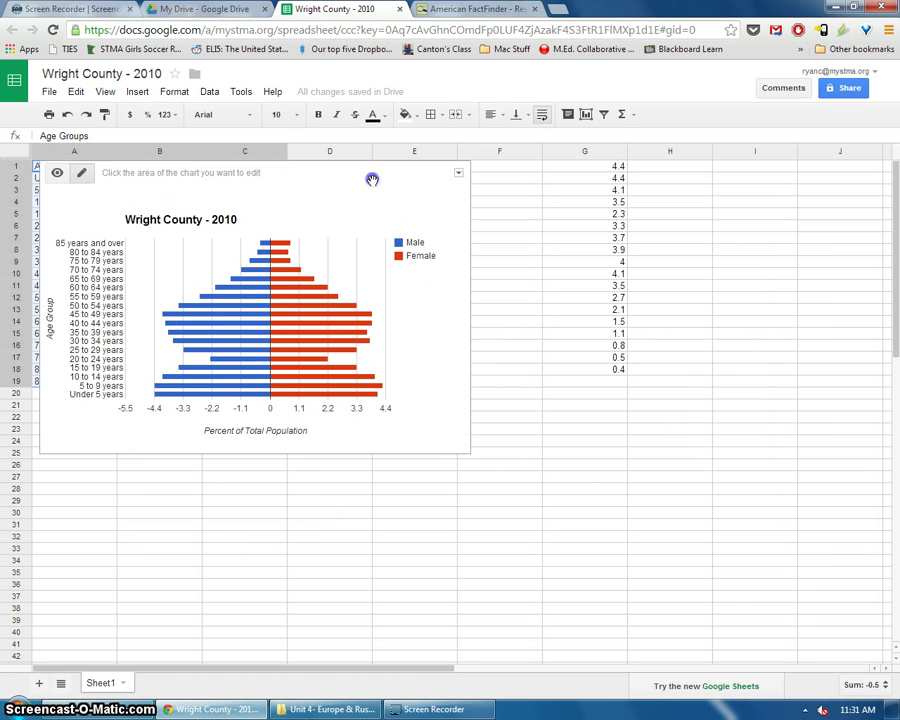
drag(316, 177, 625, 197)
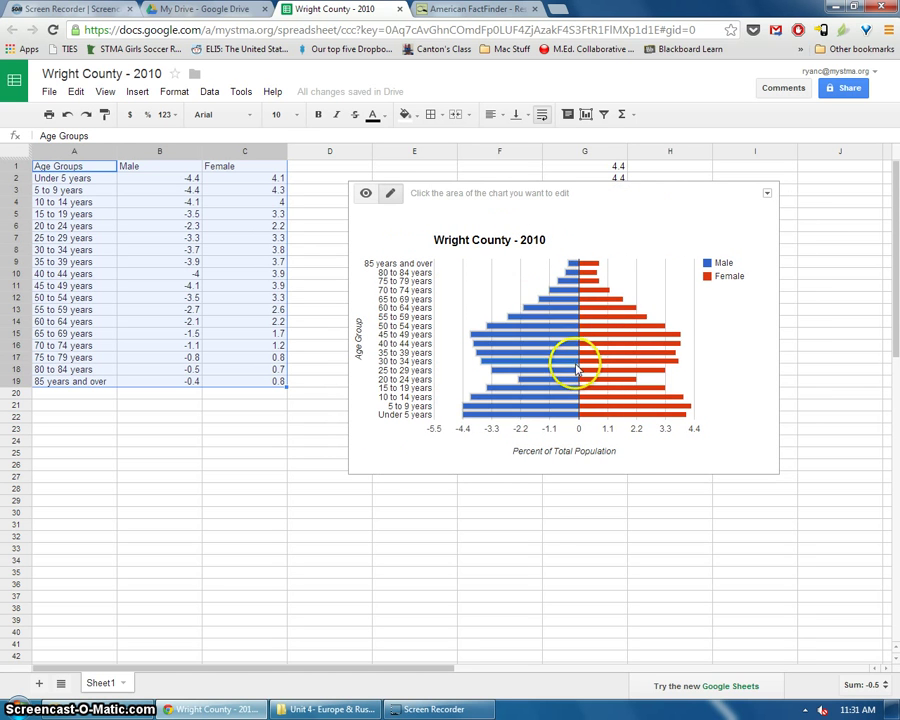
click(366, 193)
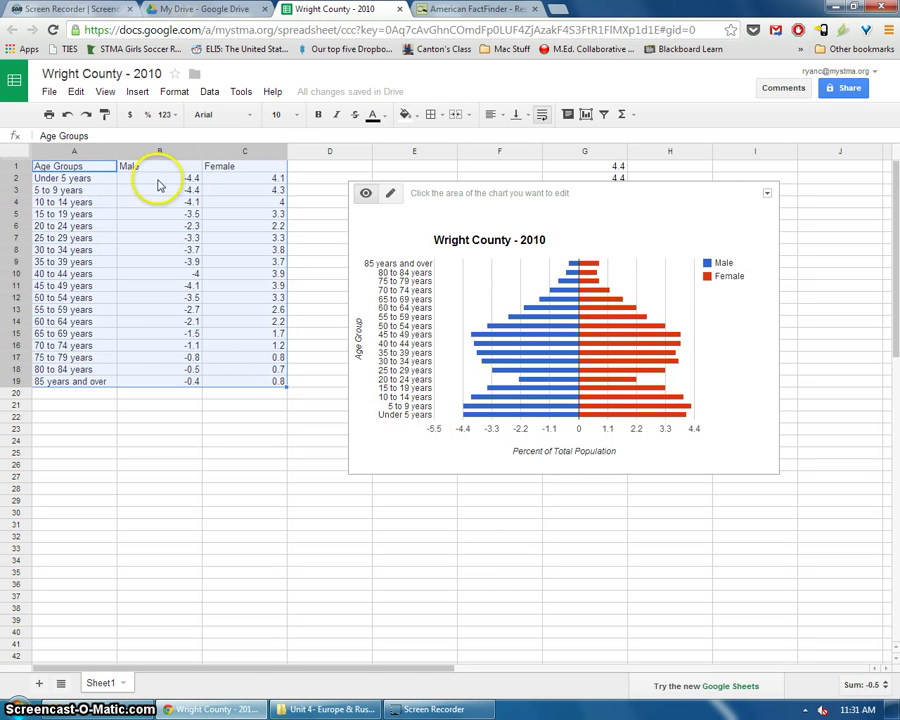
click(162, 335)
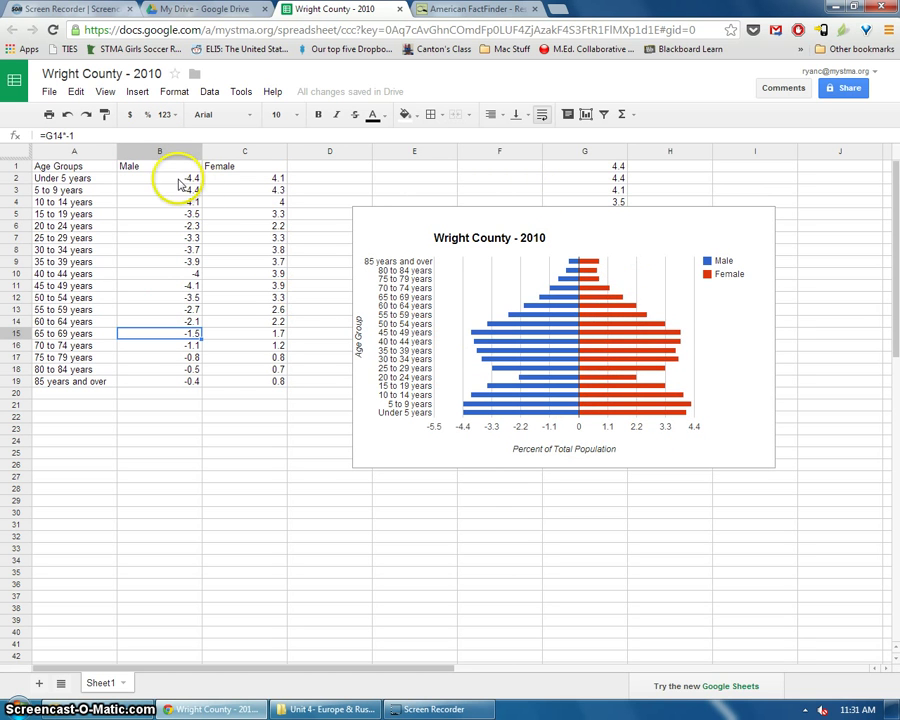
drag(181, 183, 183, 390)
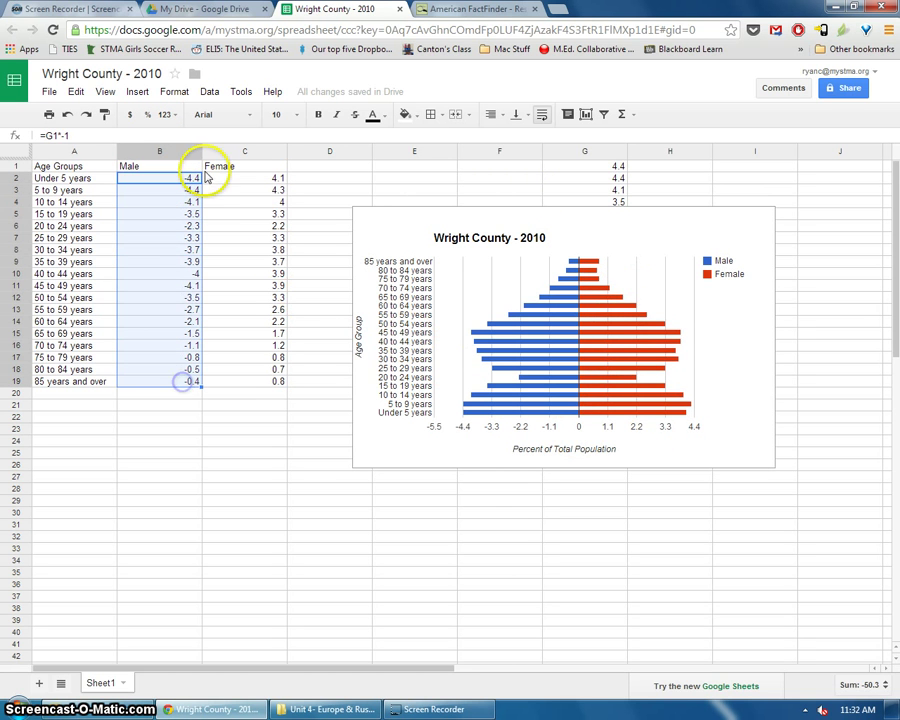
drag(331, 482, 331, 490)
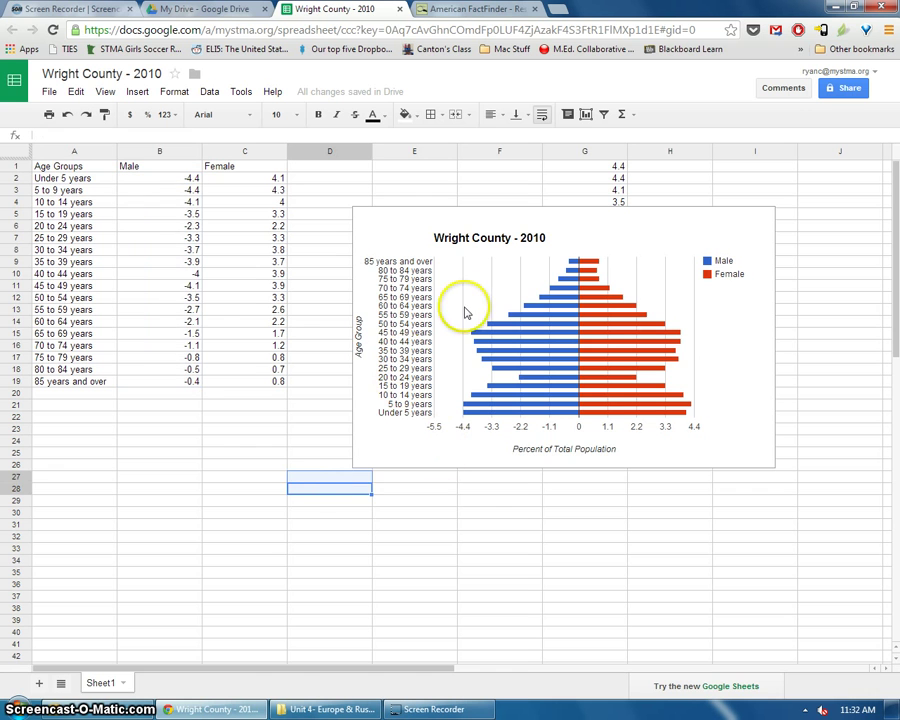
Copy the Wright County - 2010 chart from the sheet and paste it into a new Google Docs document
click(600, 240)
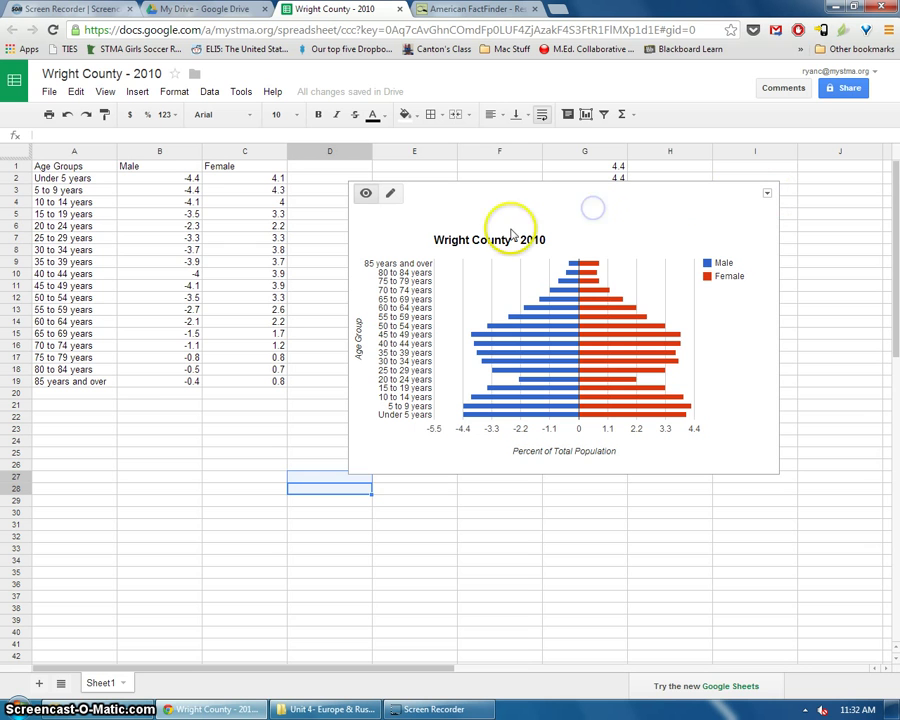
click(766, 194)
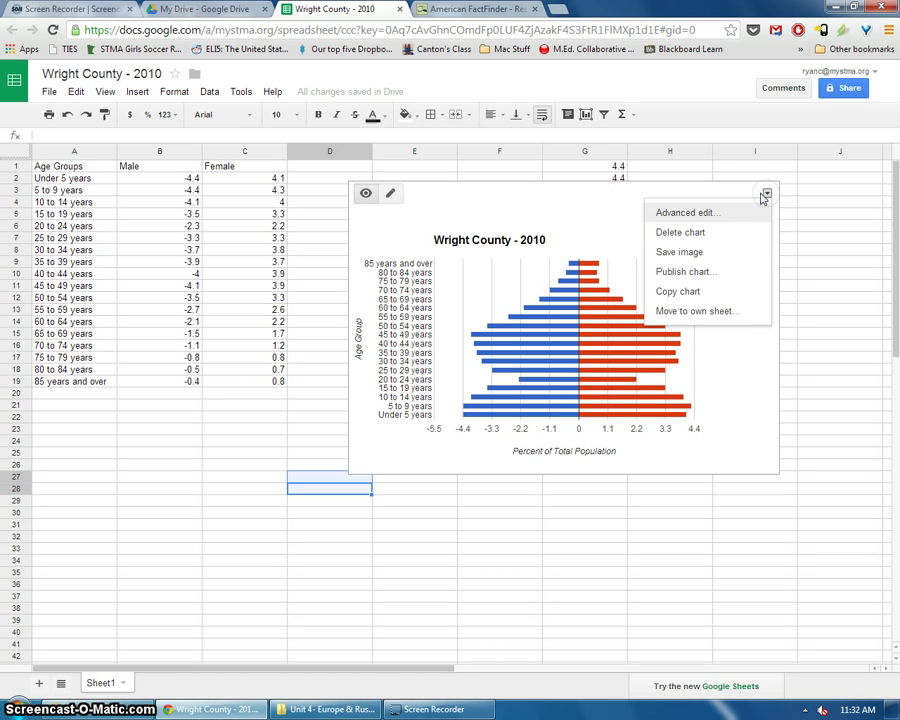
click(692, 291)
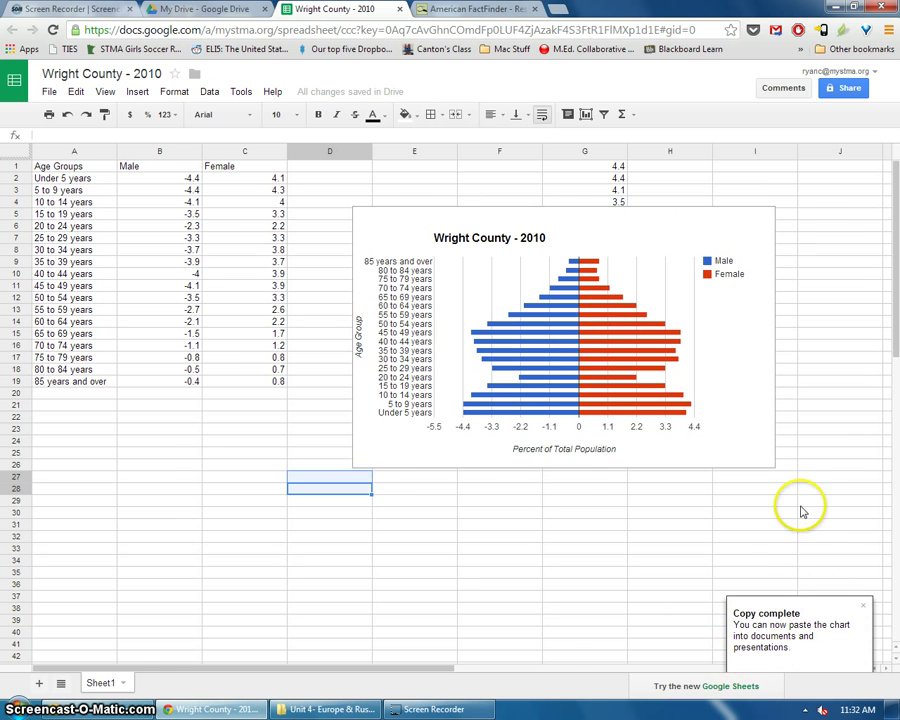
click(205, 8)
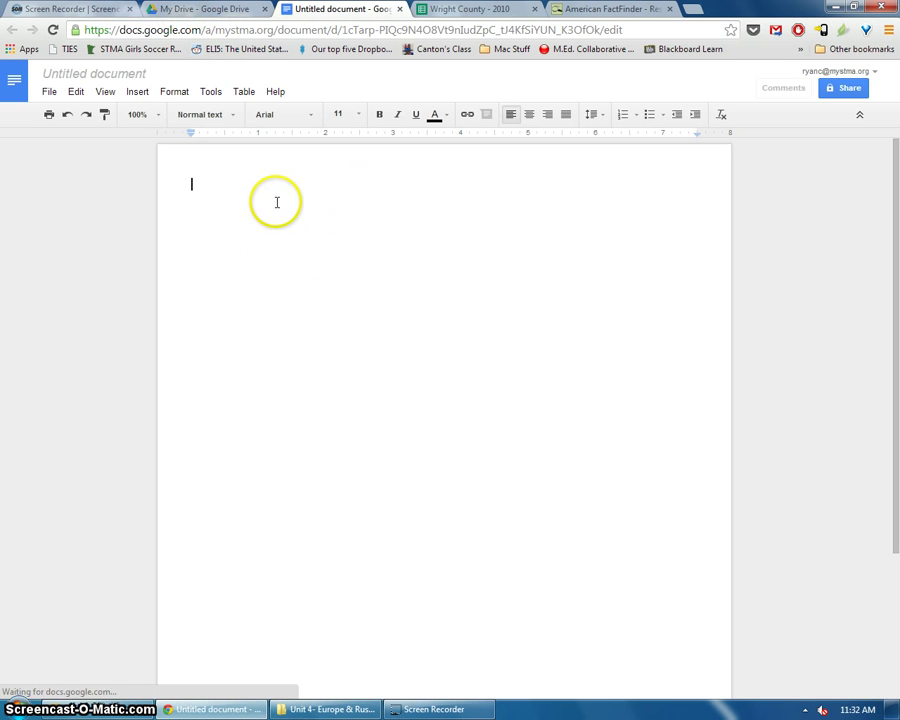
key(ctrl+v)
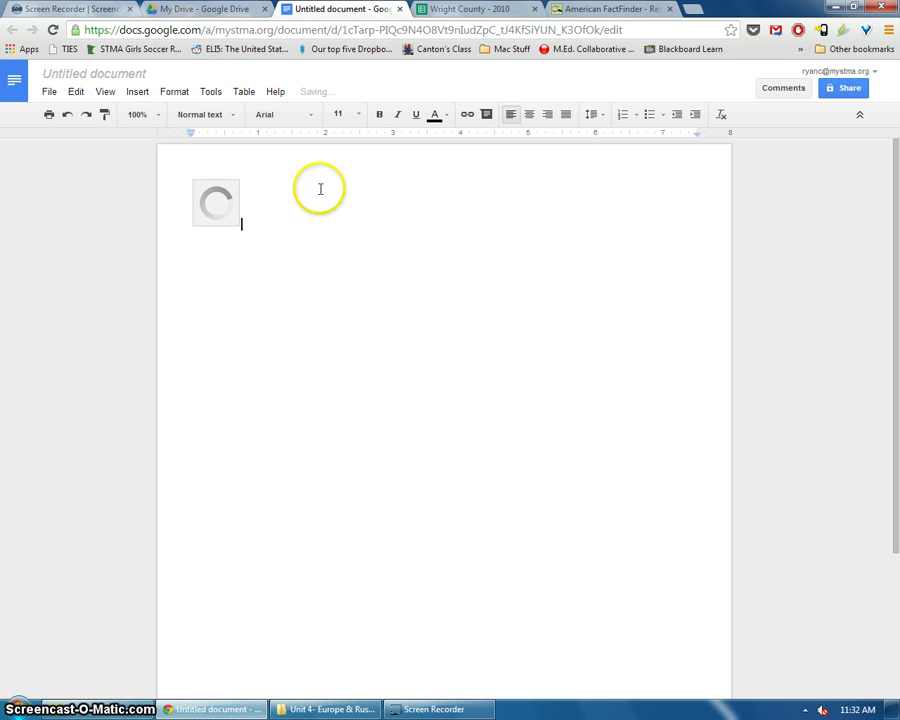
Rename the untitled document as "Wright County Population Pyramid"
click(90, 74)
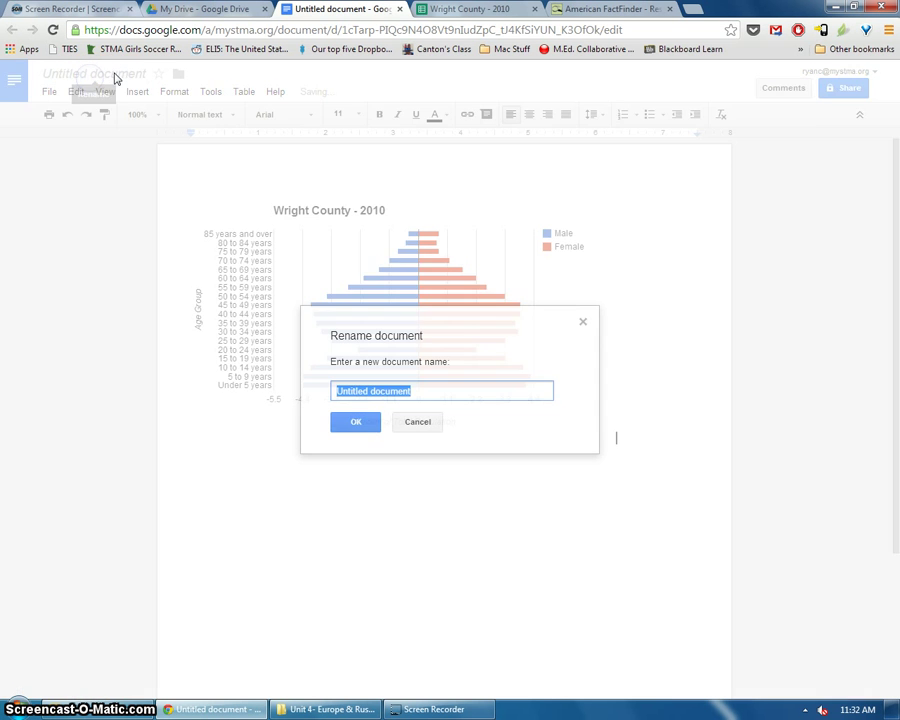
text(W)
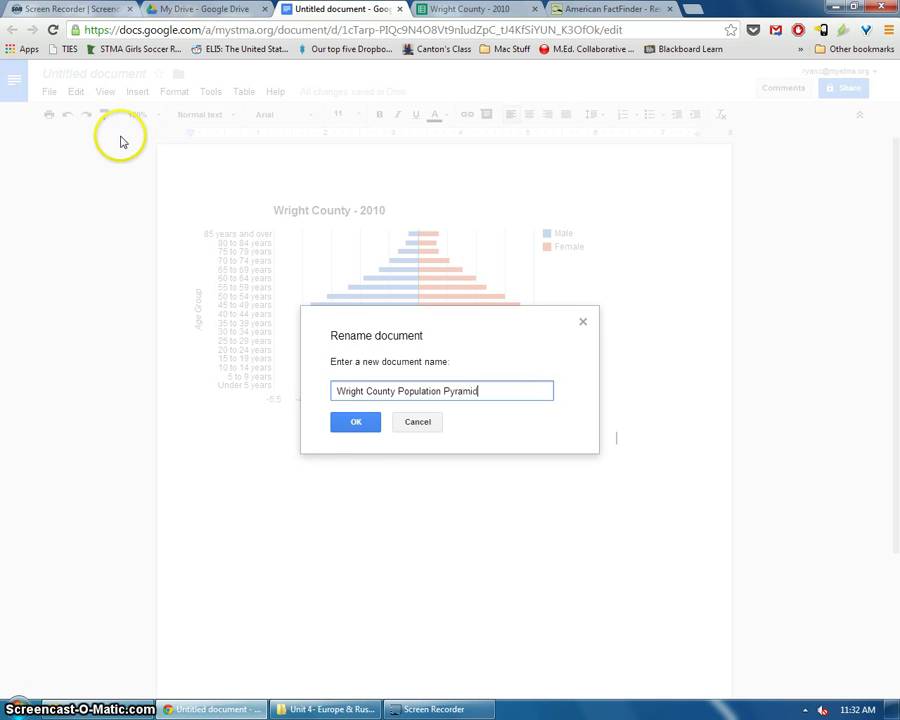
click(355, 424)
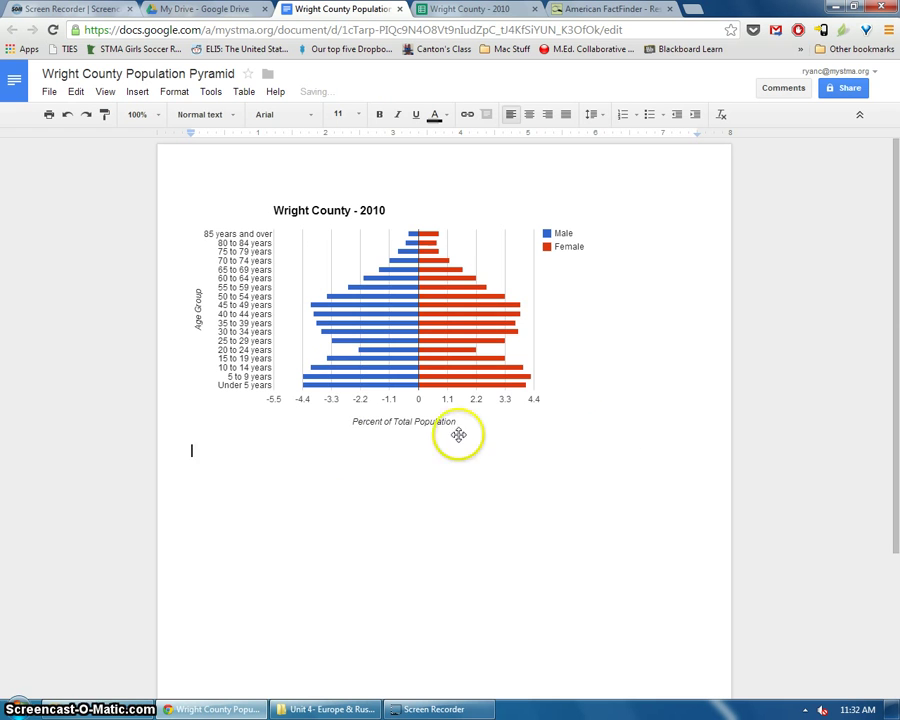
Enlarge the pasted chart proportionally until it spans about the full text width of the page
click(398, 346)
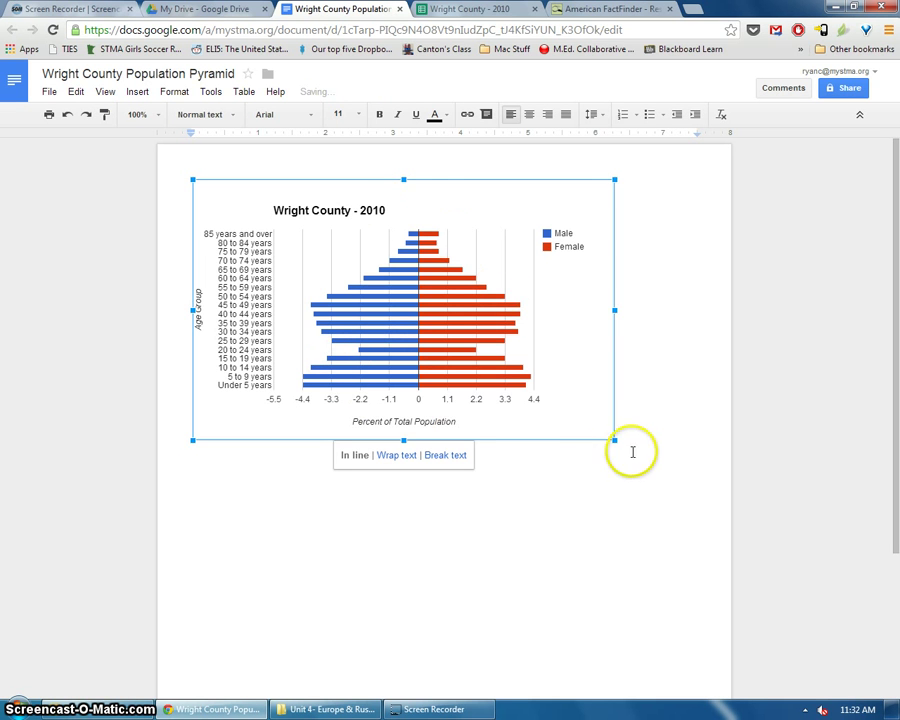
drag(615, 439, 681, 499)
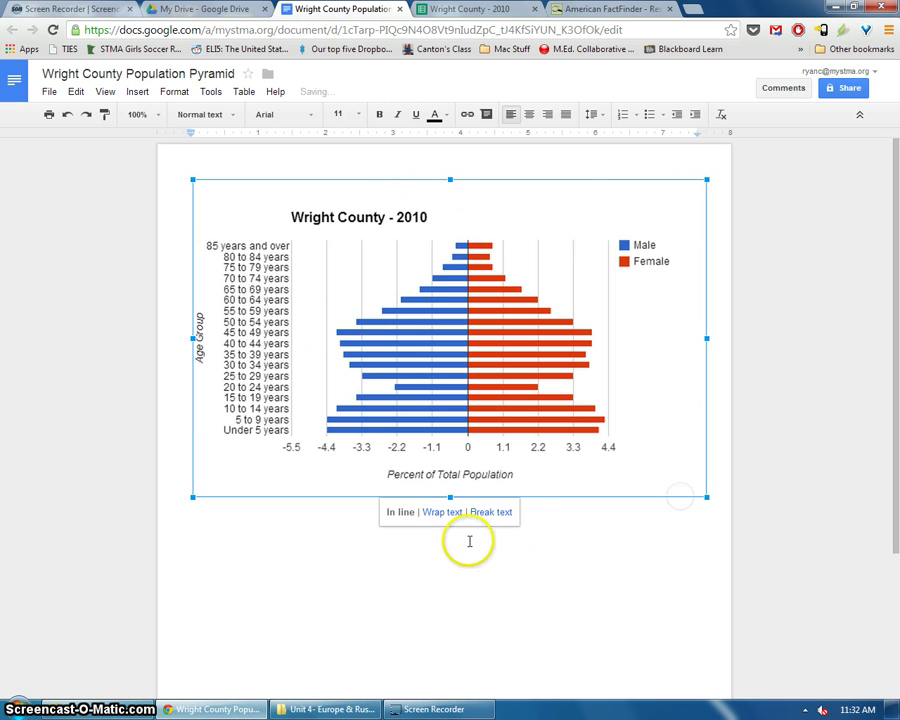
Add the bold headings "Potential Dilemma:" and "Potential Solution:" below the chart, separated by a blank line
click(532, 555)
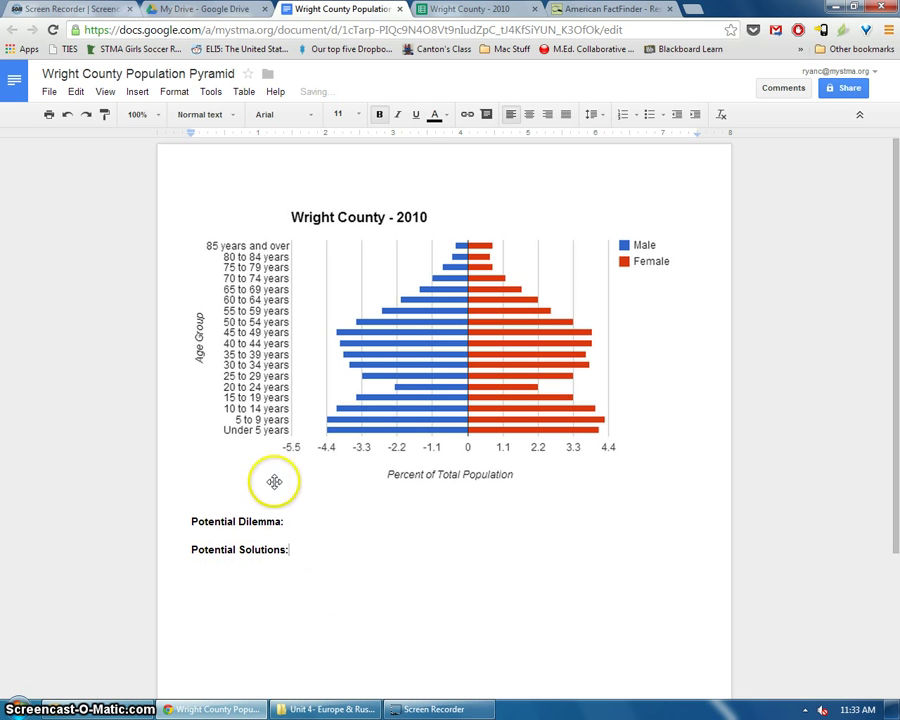
key(BackSpace)
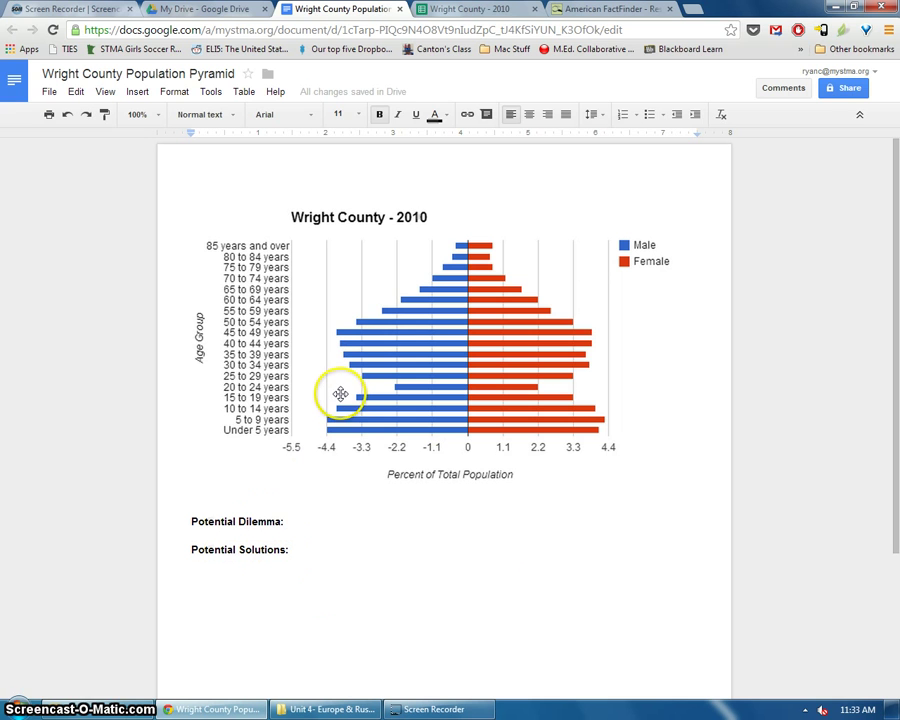
click(291, 552)
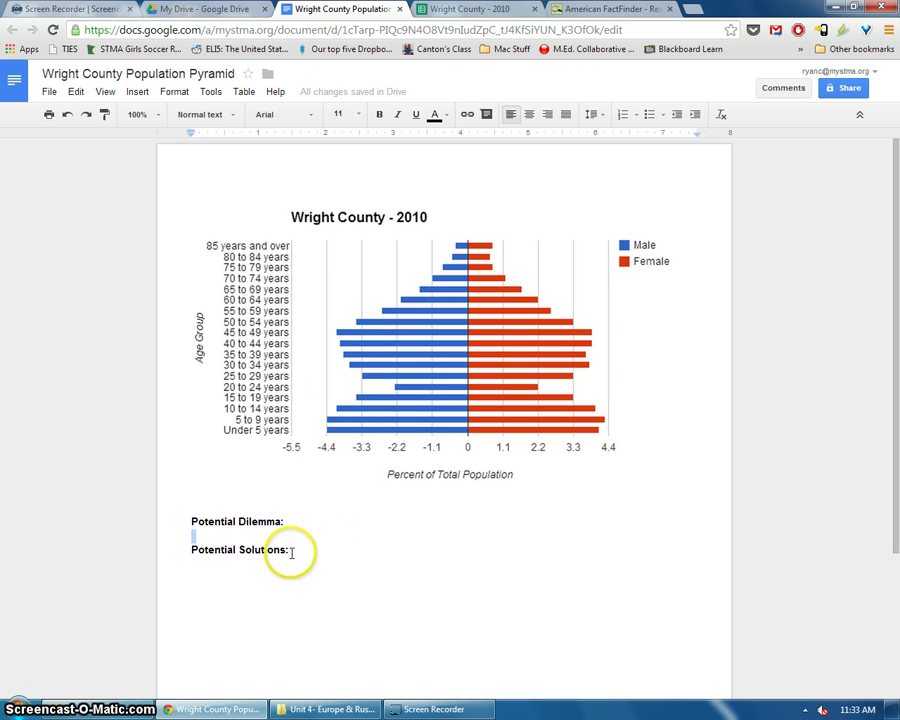
key(BackSpace)
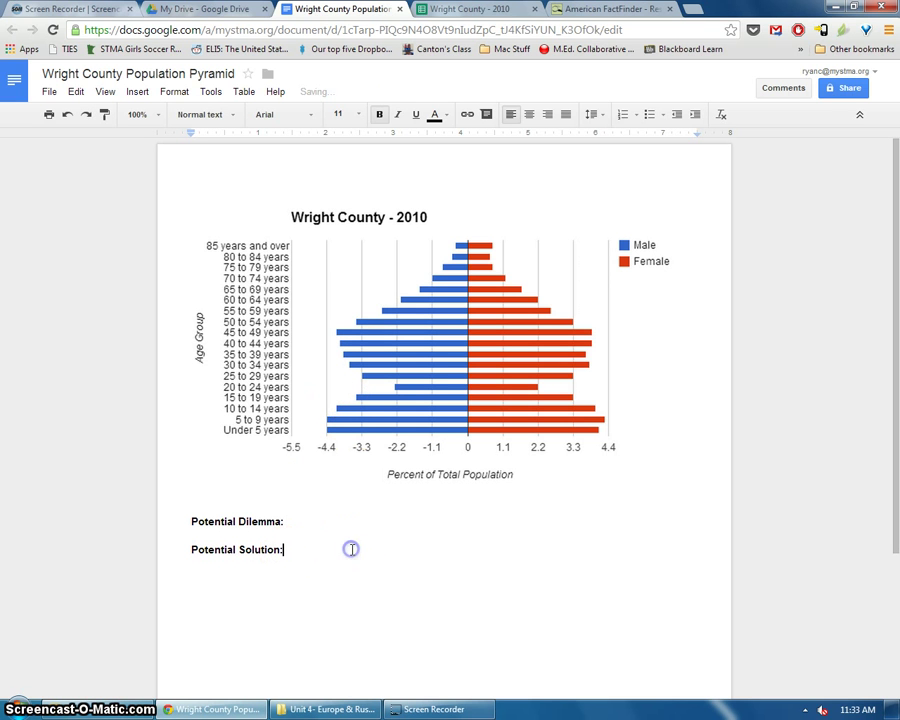
click(311, 524)
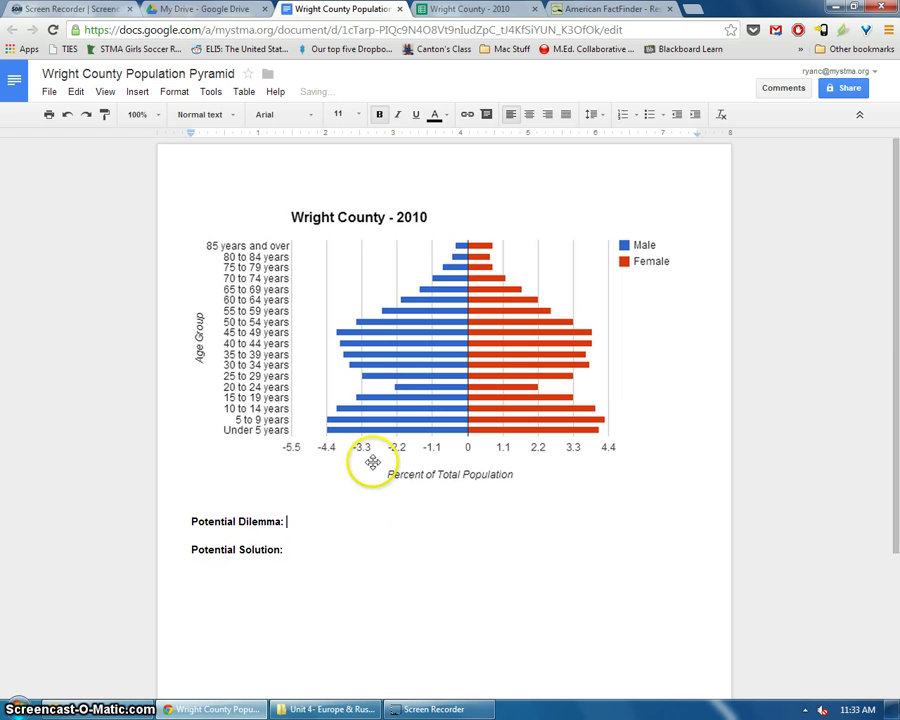